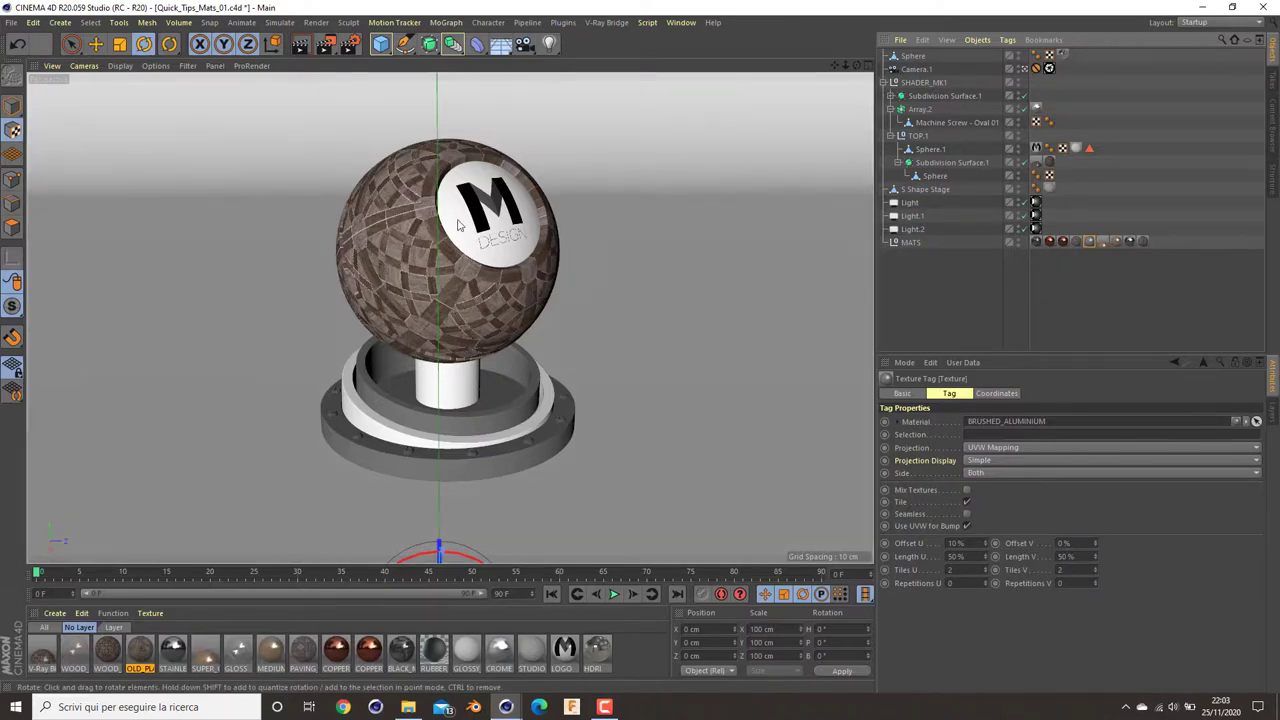
# Step: Open WOOD_CERAMIC, disable Diffuse Layer 2, and review Diffuse Layer 1 and Specular Layer 1
pyautogui.doubleClick(107, 655)
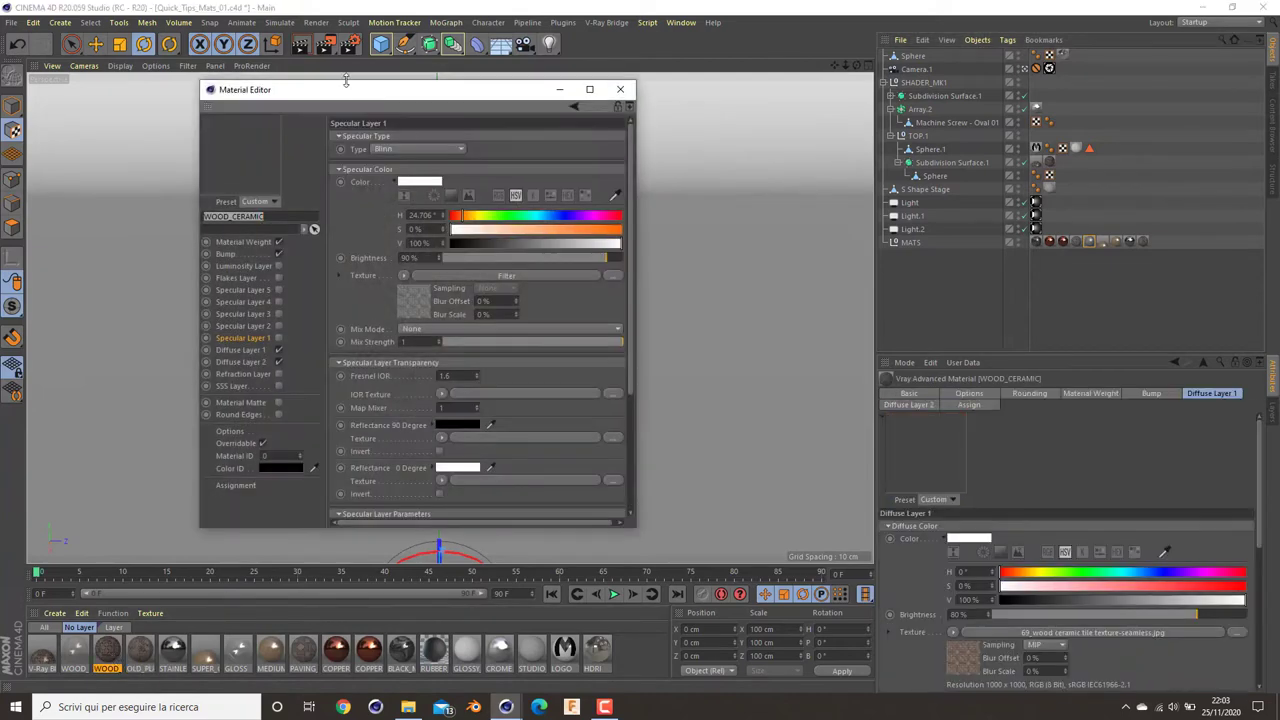
pyautogui.moveTo(358, 98)
pyautogui.mouseDown()
pyautogui.moveTo(802, 207)
pyautogui.moveTo(796, 235)
pyautogui.mouseUp()
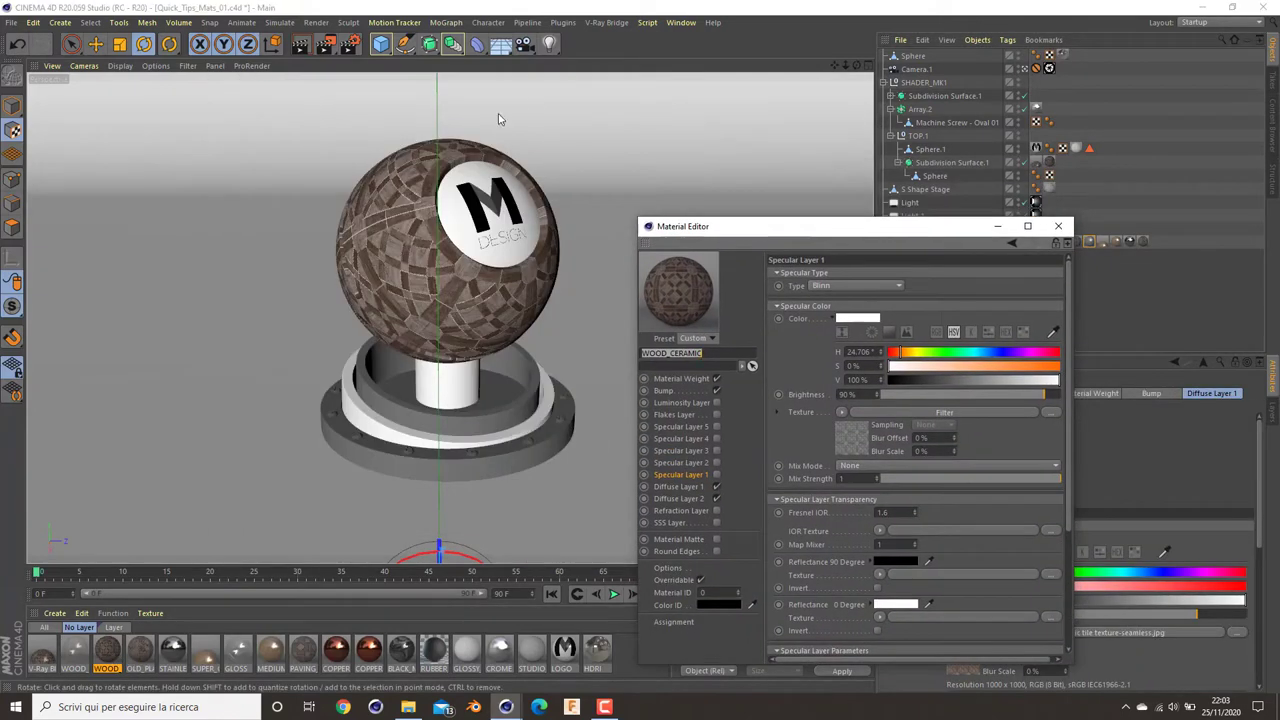
pyautogui.click(694, 503)
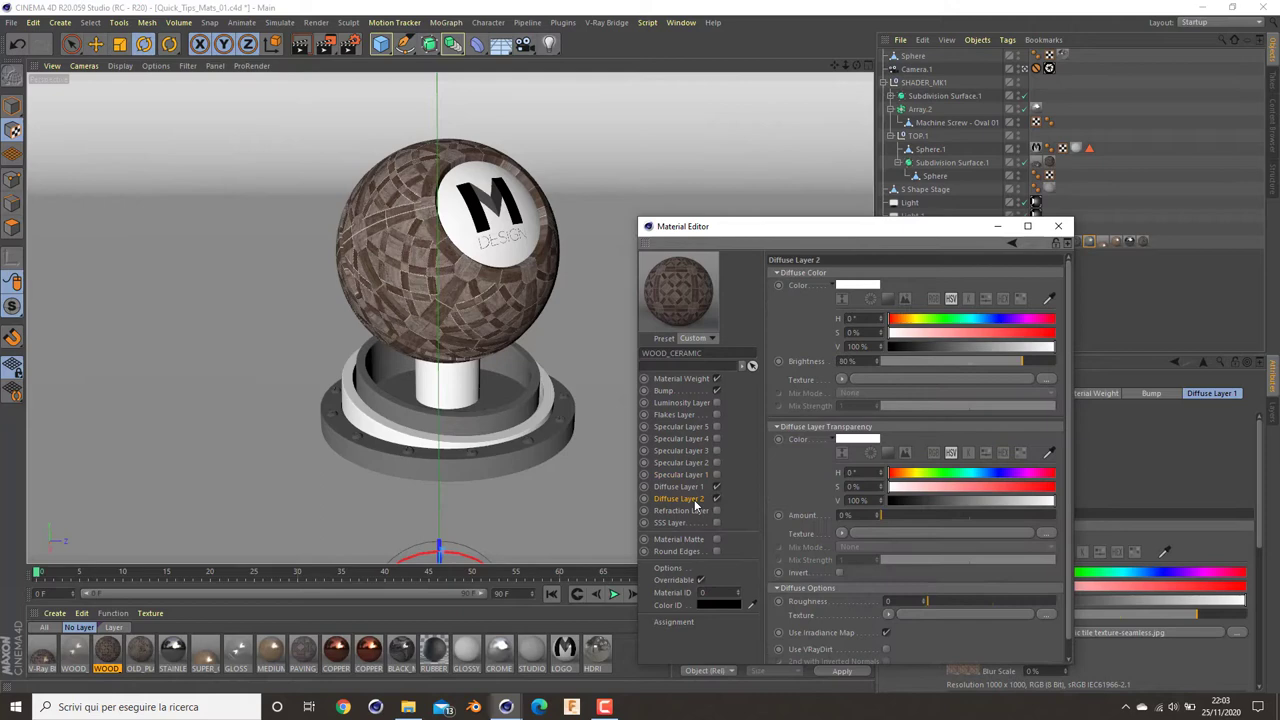
pyautogui.click(690, 486)
pyautogui.click(716, 498)
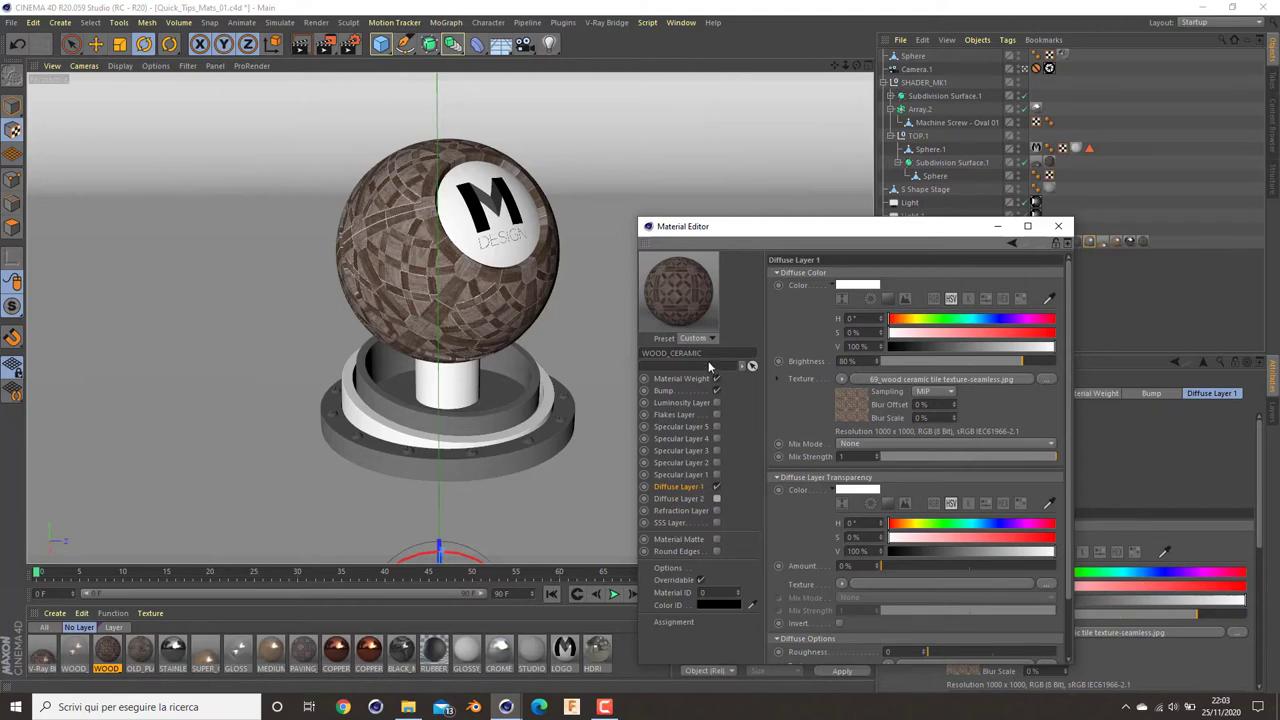
pyautogui.click(712, 475)
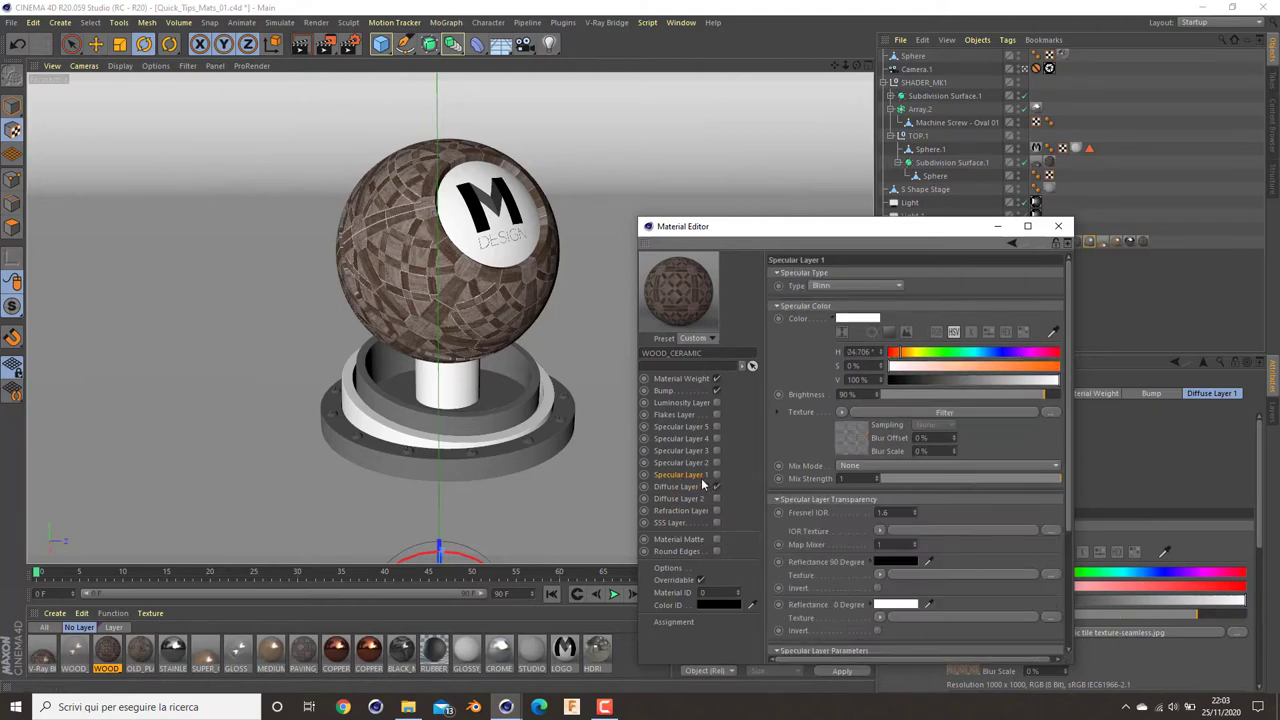
pyautogui.click(684, 390)
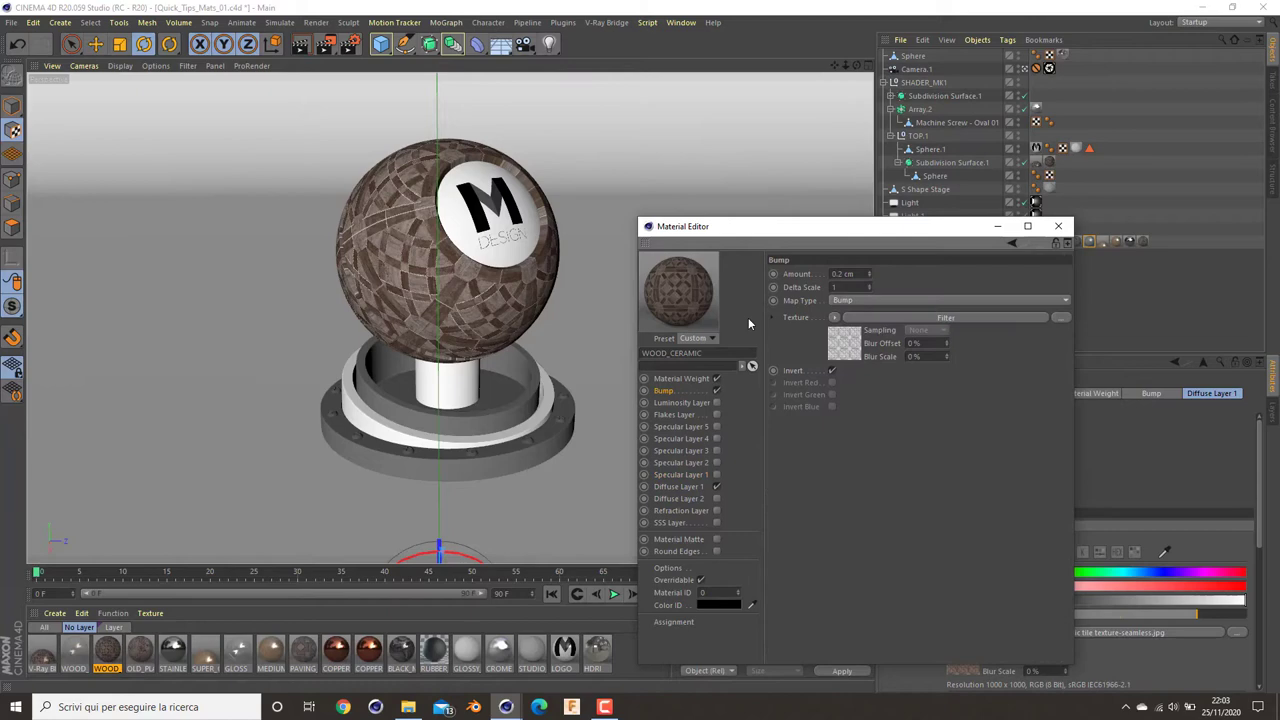
pyautogui.moveTo(787, 238); pyautogui.dragTo(777, 165)
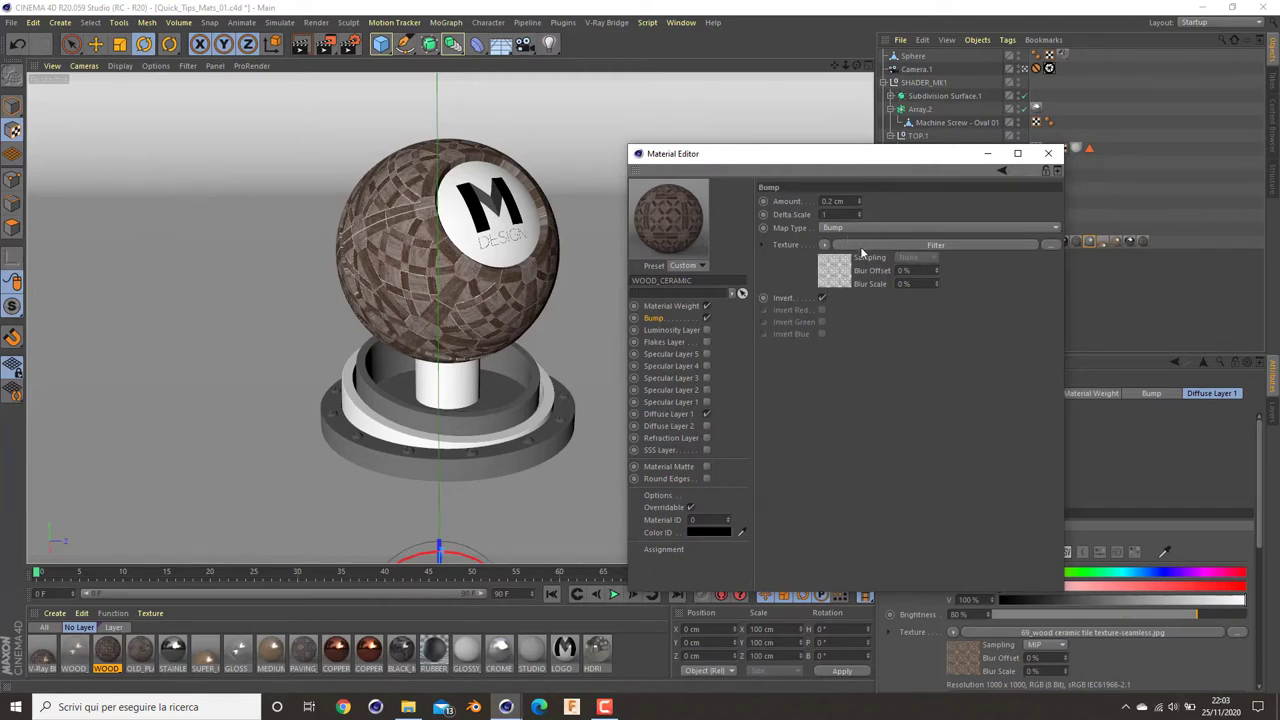
pyautogui.click(840, 278)
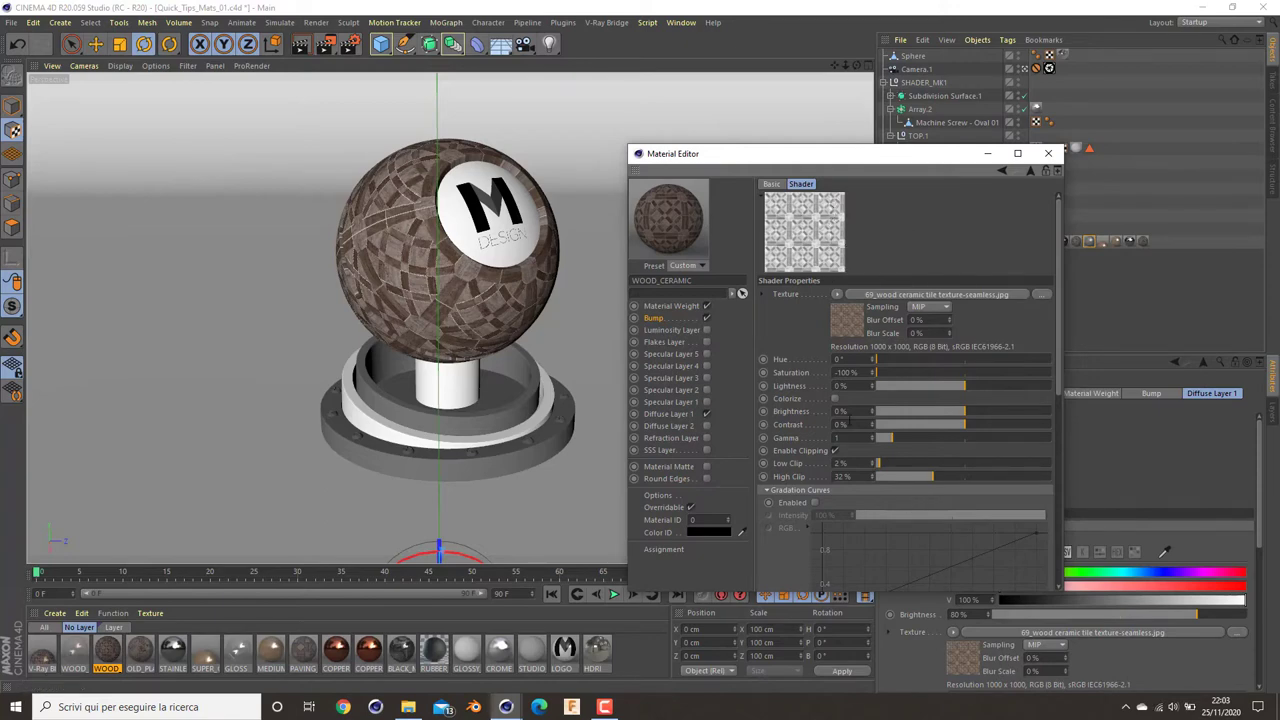
pyautogui.click(835, 451)
pyautogui.click(835, 451)
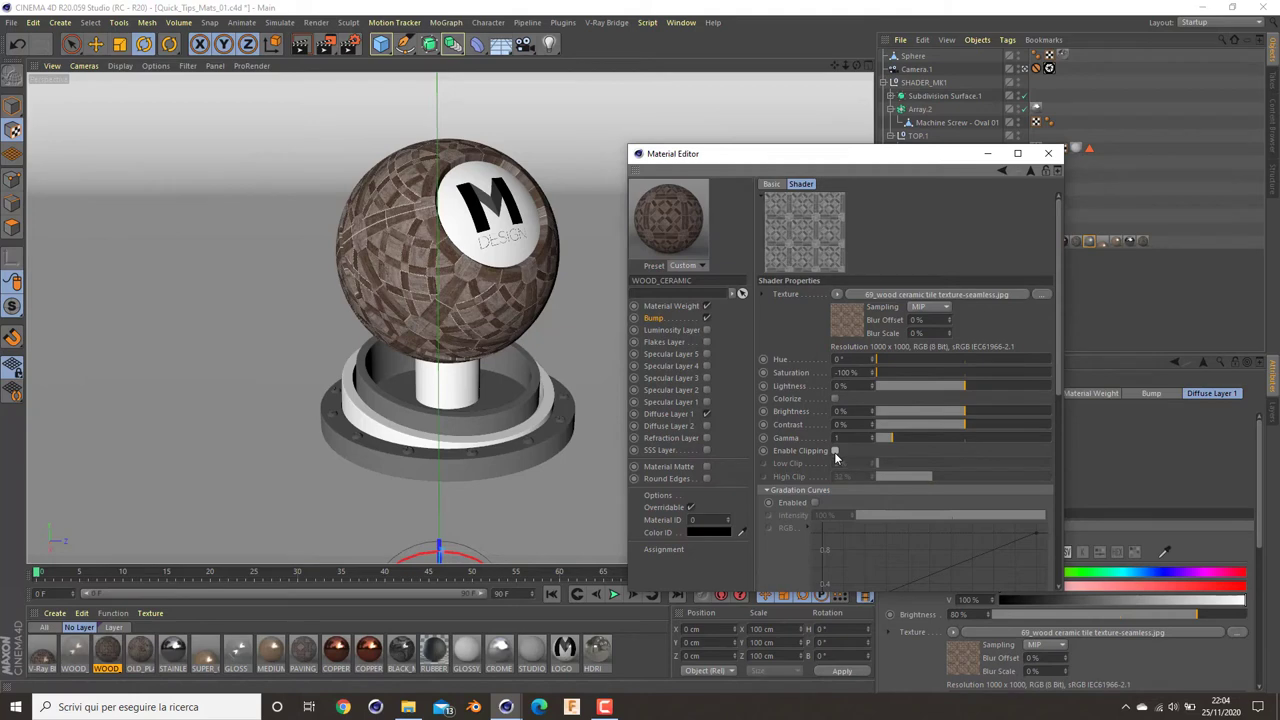
pyautogui.click(835, 451)
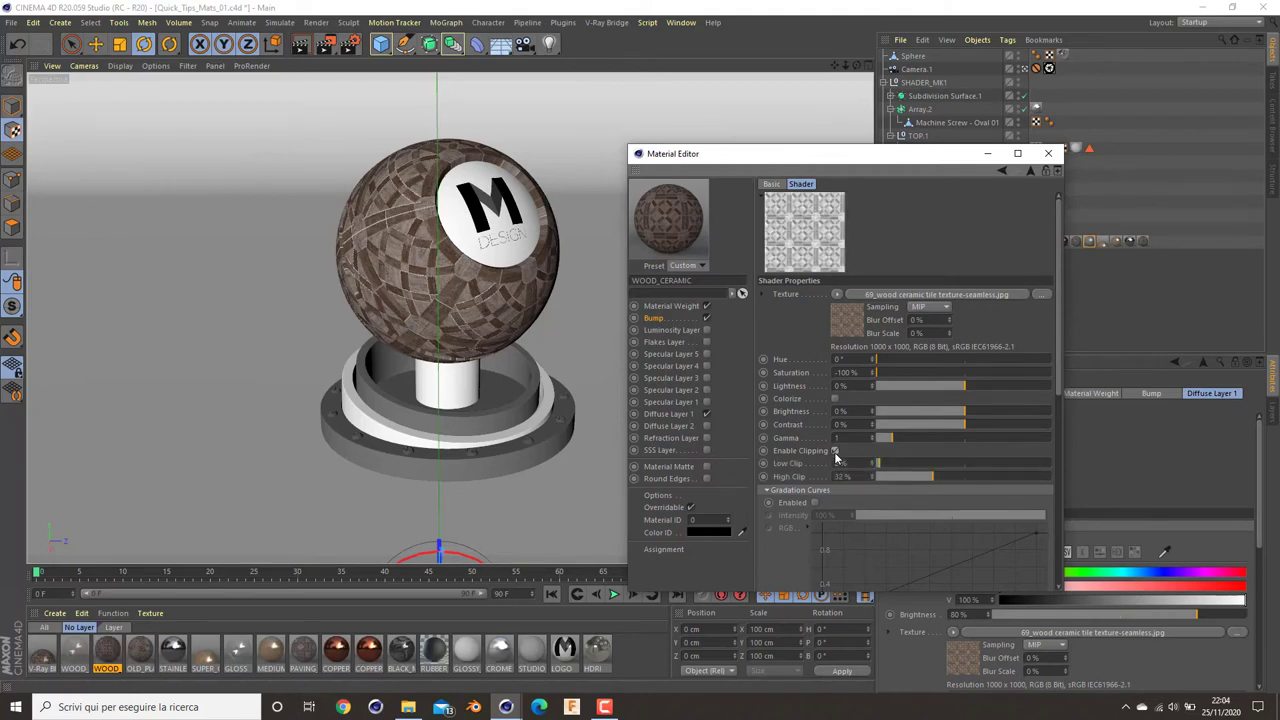
pyautogui.click(835, 451)
pyautogui.click(686, 319)
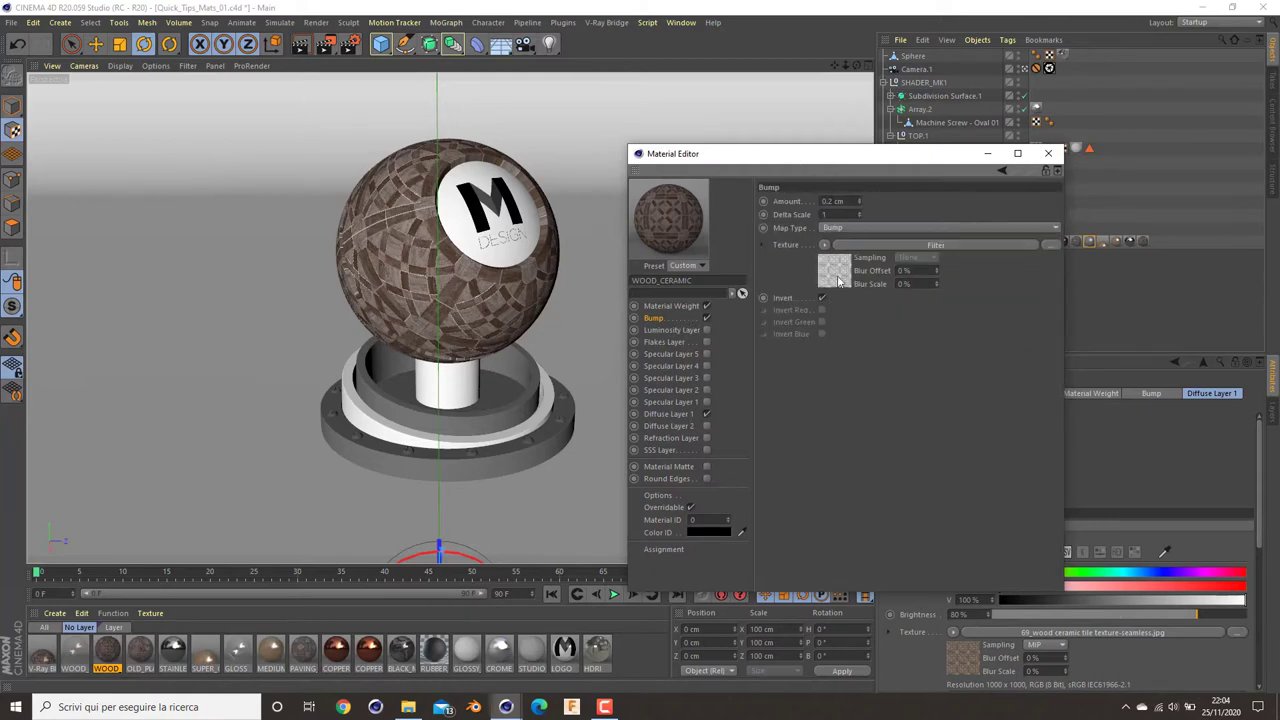
# Step: Turn on Specular Layer 1, settling on 25% brightness and 0.5 mix strength
pyautogui.click(681, 401)
pyautogui.click(706, 405)
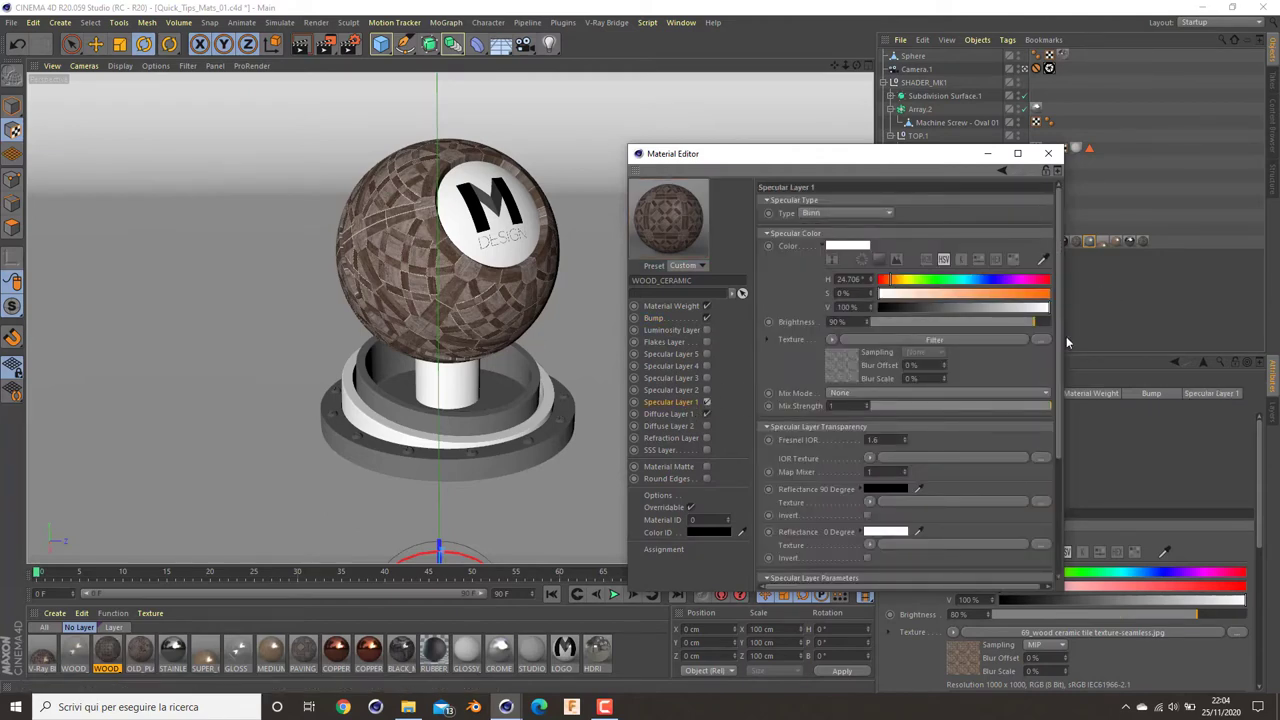
pyautogui.write('60')
pyautogui.press('Return')
pyautogui.moveTo(1012, 330); pyautogui.dragTo(1052, 326)
pyautogui.moveTo(1048, 406); pyautogui.dragTo(962, 414)
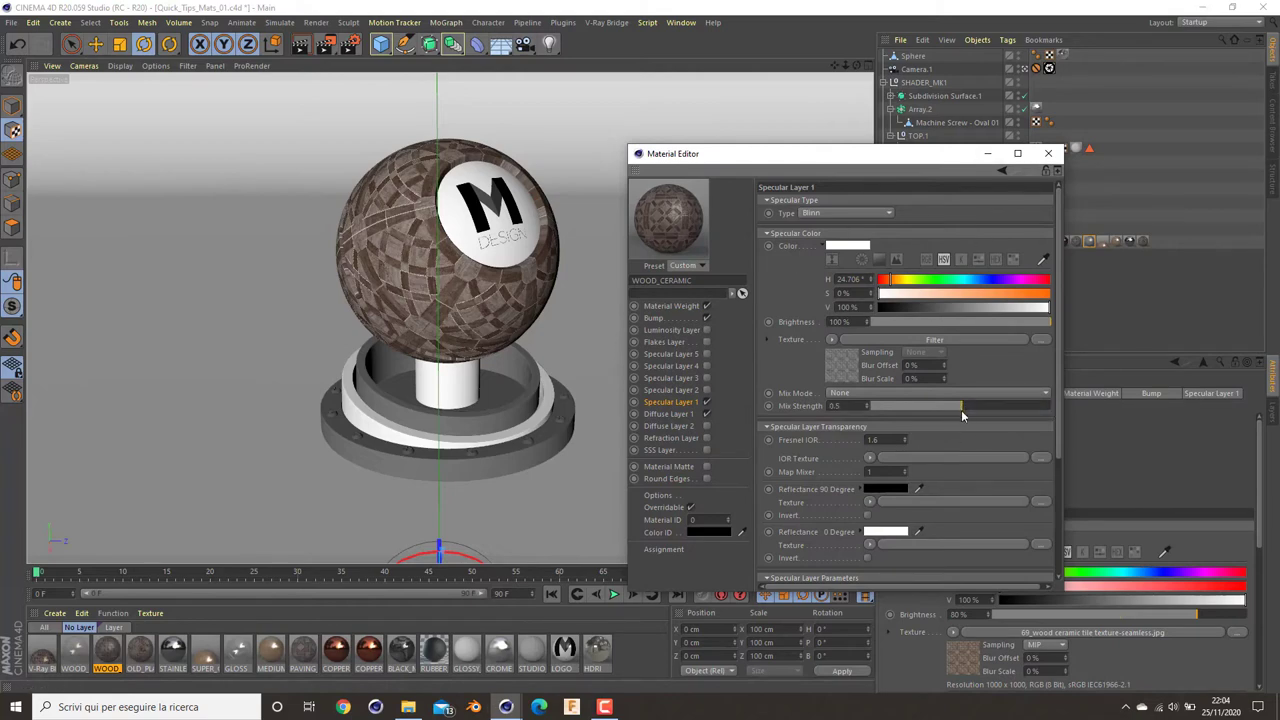
pyautogui.moveTo(1046, 322); pyautogui.dragTo(962, 331)
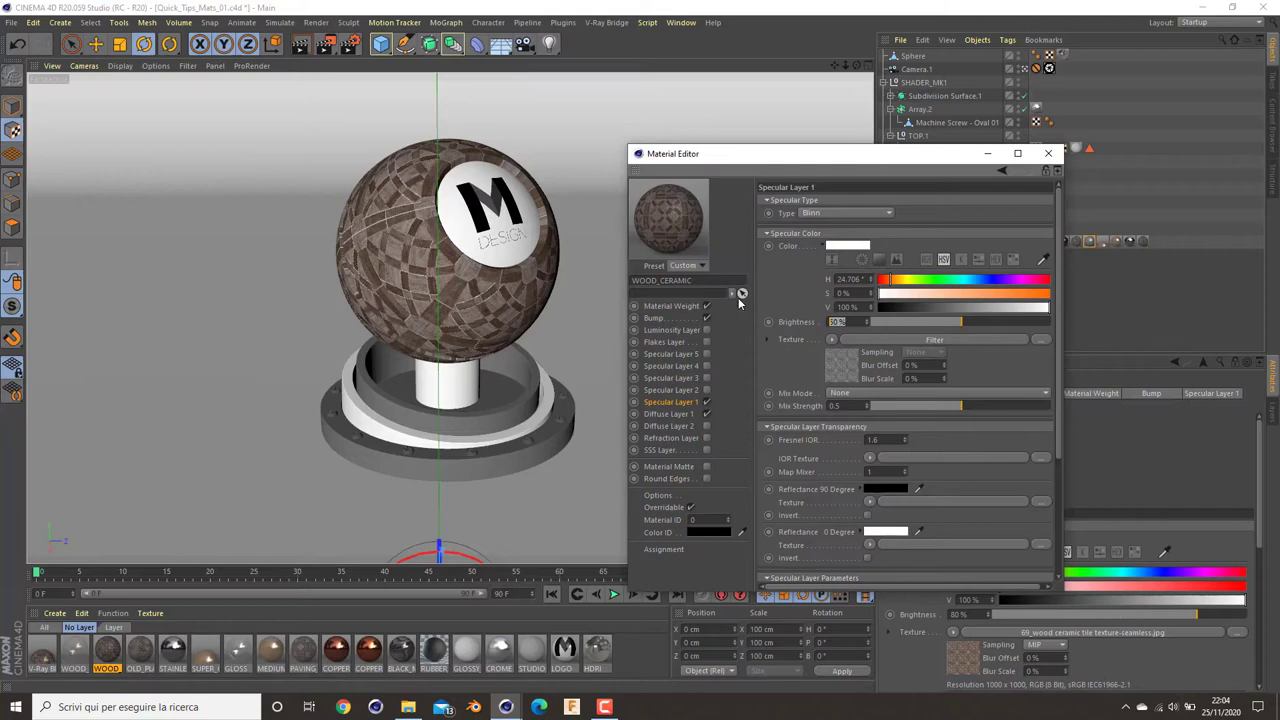
pyautogui.write('25')
pyautogui.press('Return')
pyautogui.moveTo(668, 216)
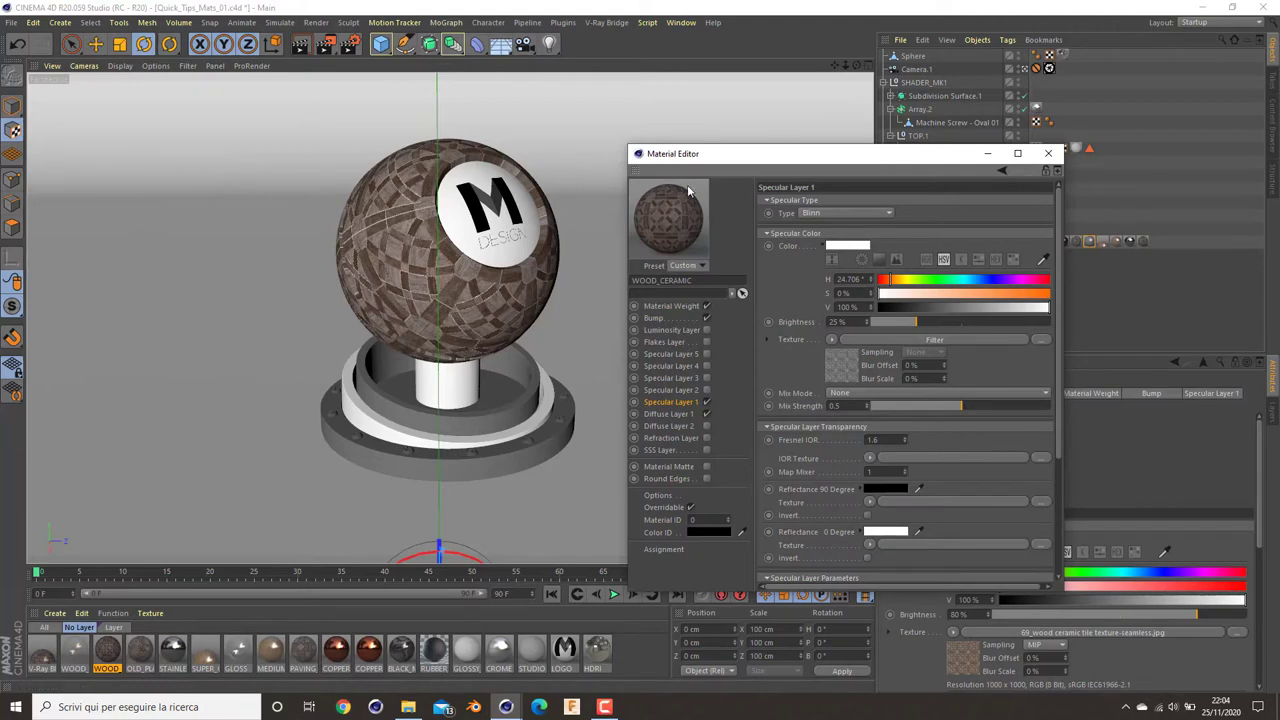
pyautogui.scroll(-3, 1056, 270)
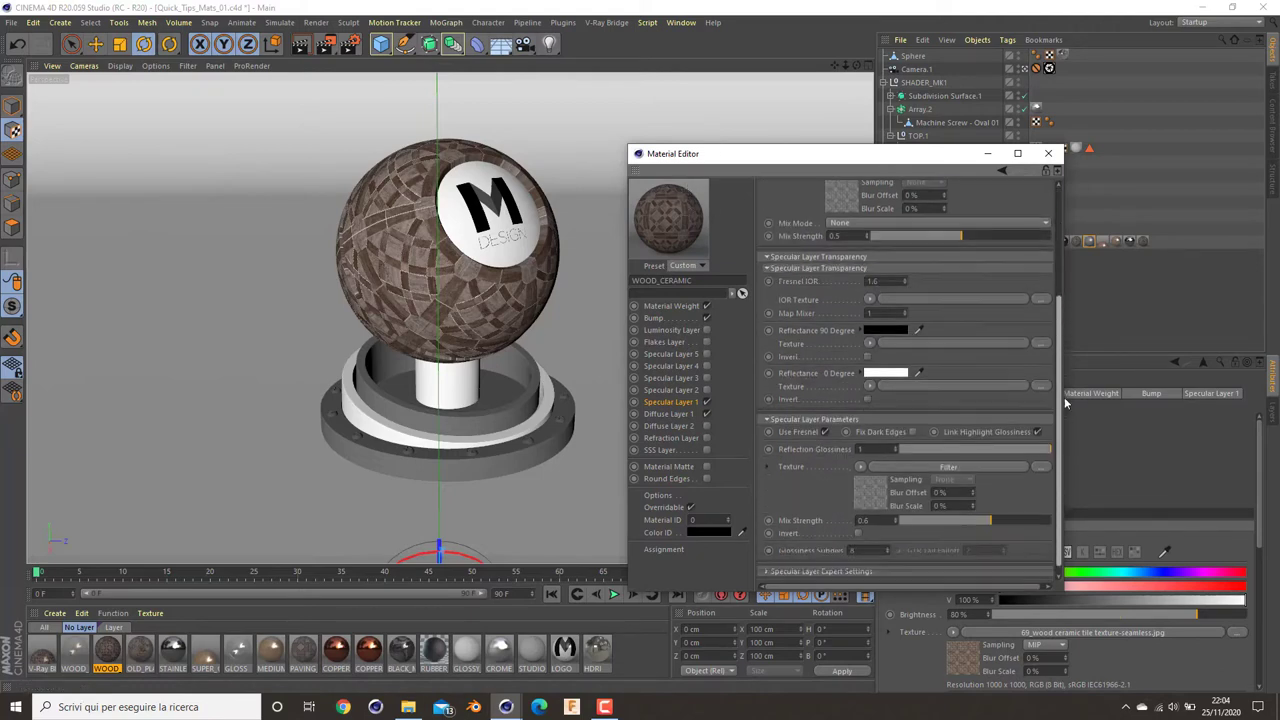
pyautogui.scroll(-2, 1056, 270)
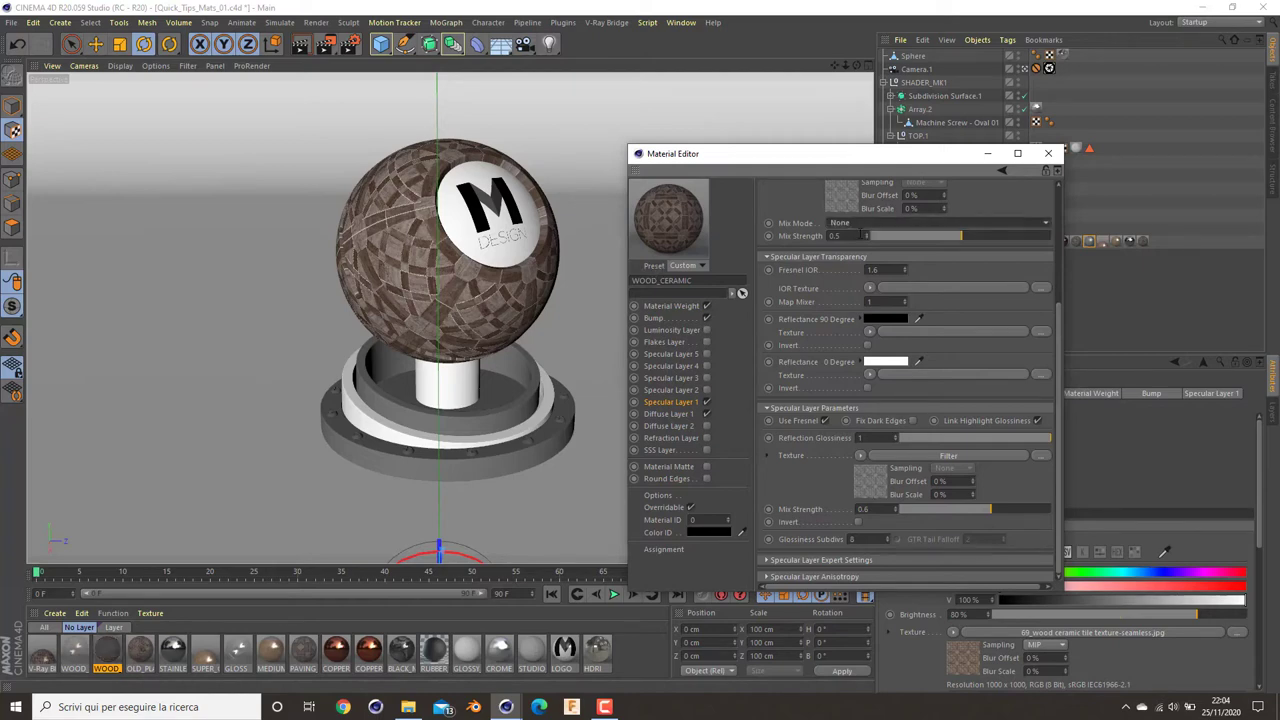
pyautogui.scroll(2, 873, 231)
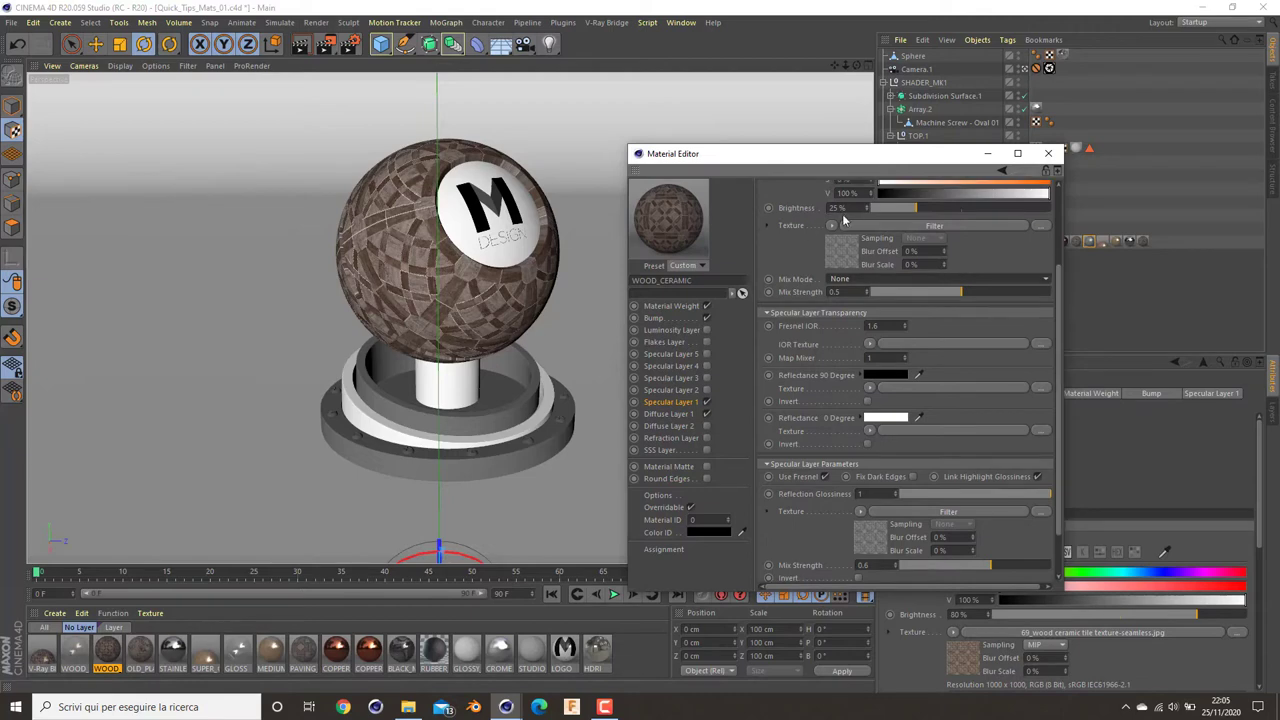
pyautogui.click(839, 250)
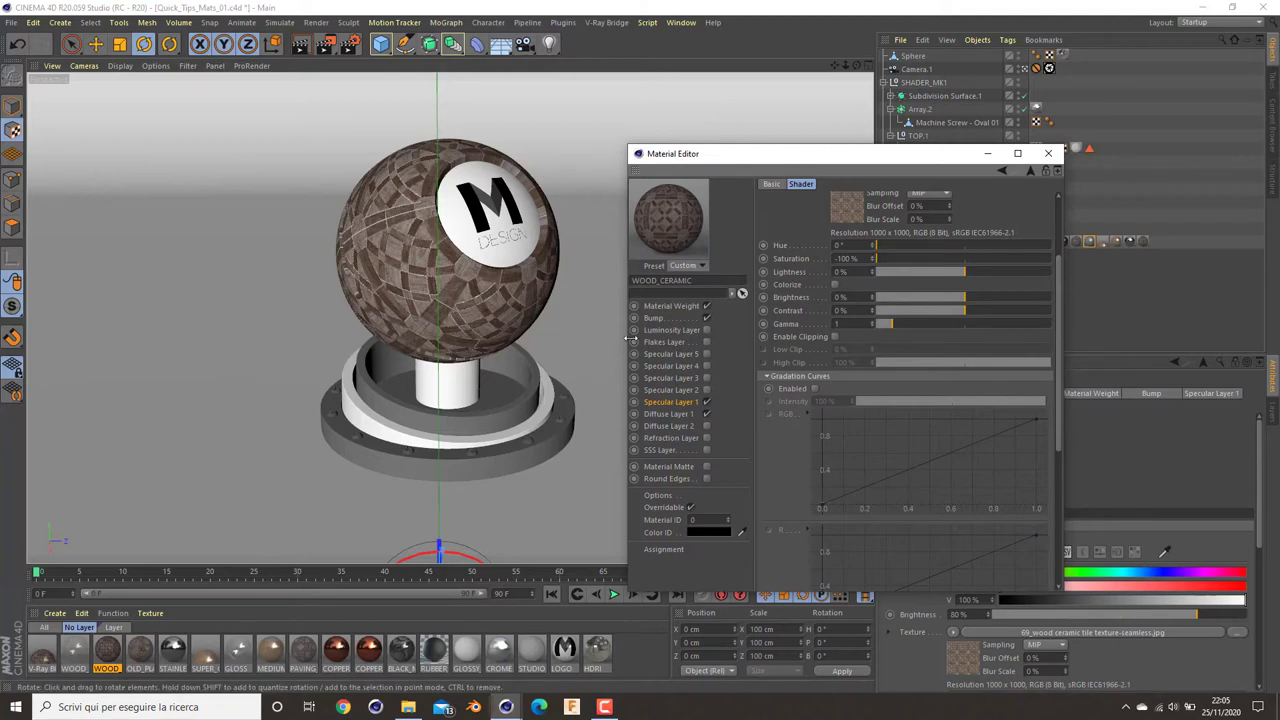
pyautogui.click(684, 403)
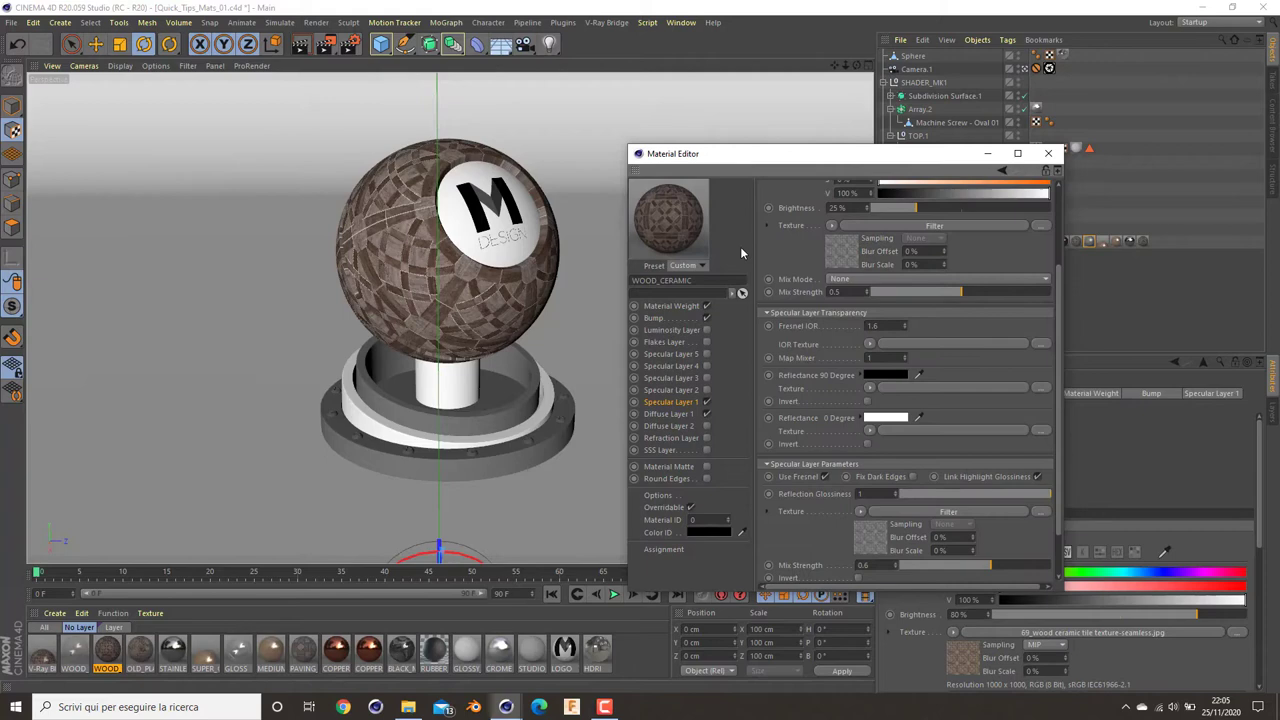
pyautogui.scroll(-2, 1057, 306)
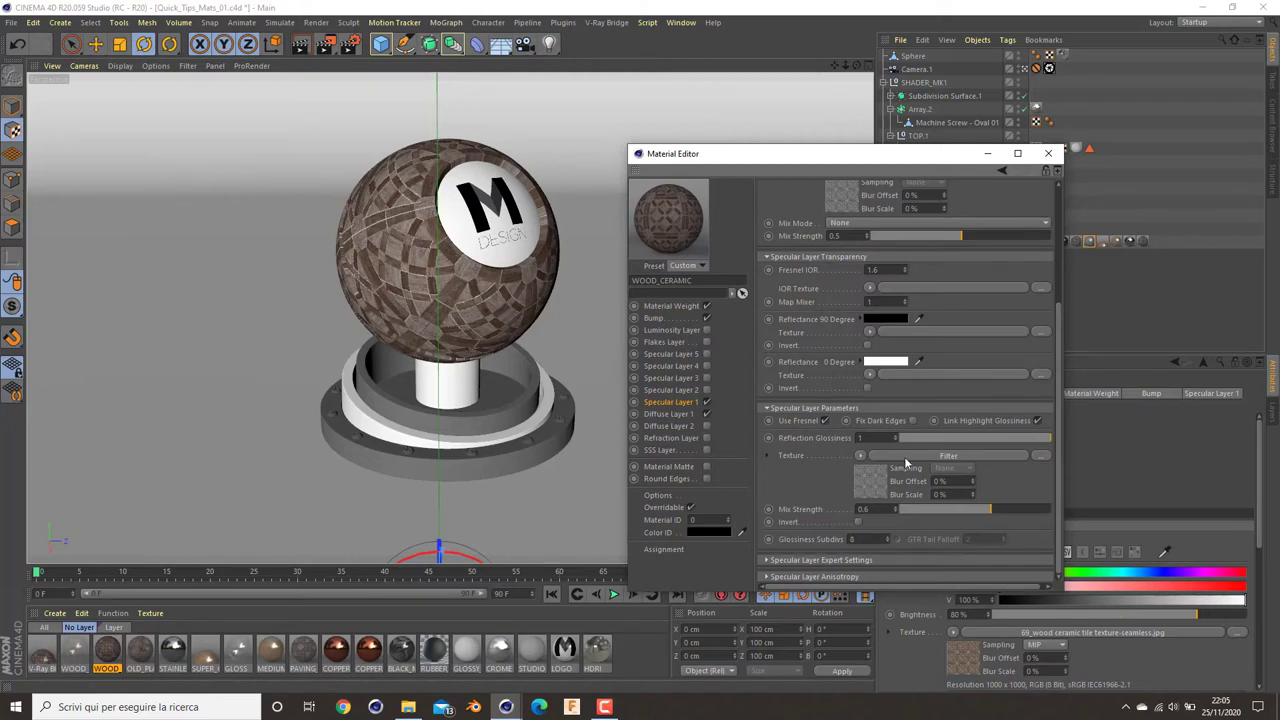
# Step: Close the Material Editor and render the sphere scene to the Picture Viewer
pyautogui.click(1048, 153)
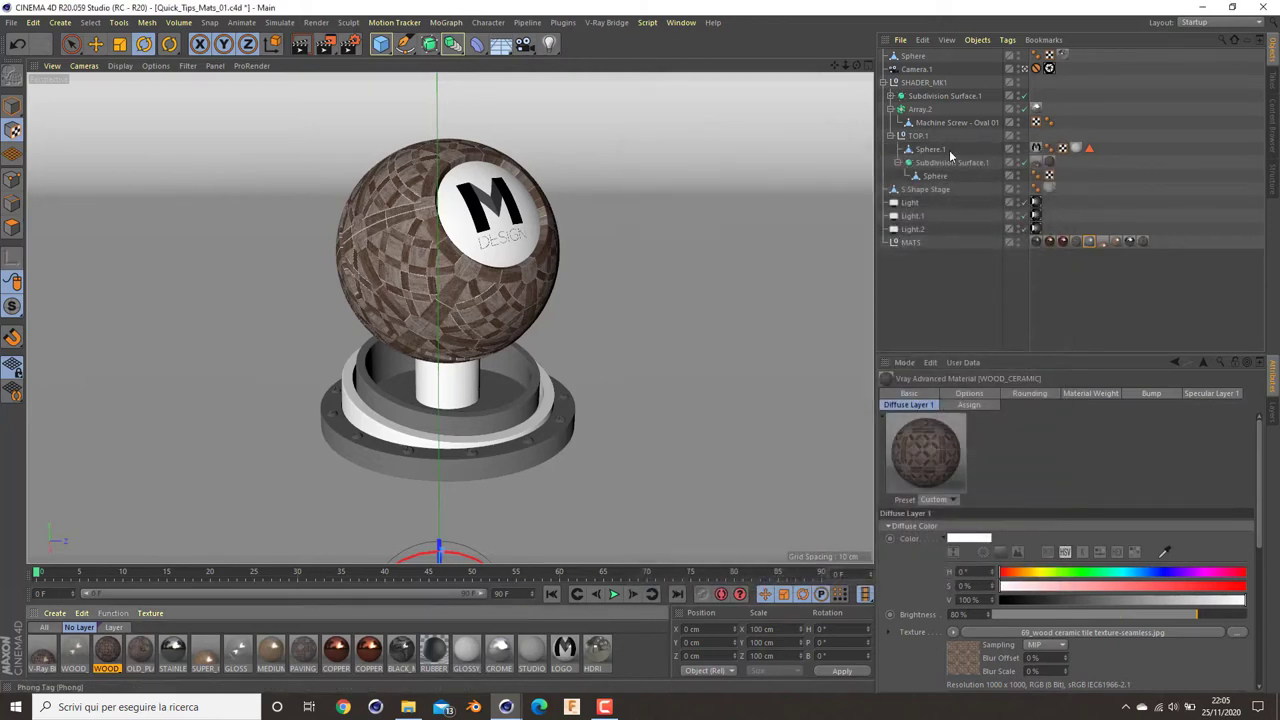
pyautogui.click(338, 46)
pyautogui.moveTo(737, 80); pyautogui.dragTo(610, 74)
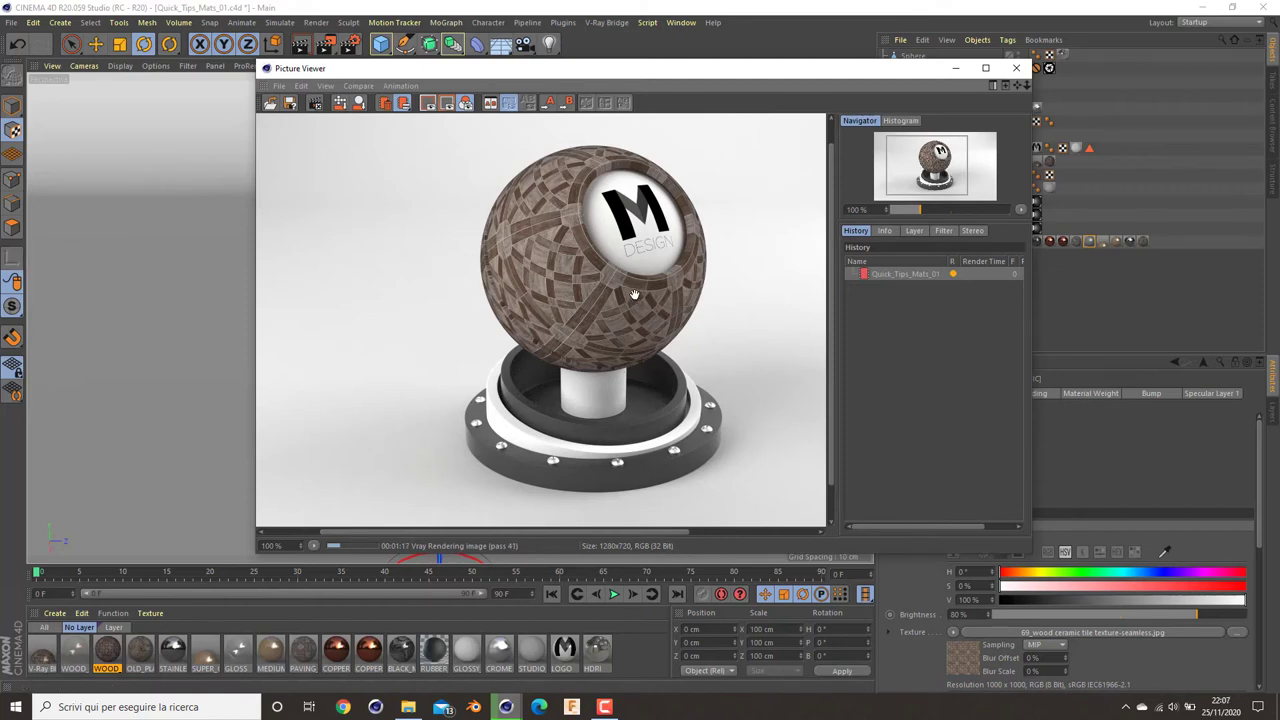
# Step: Stop the render and enable WOOD_CERAMIC's second specular layer at half brightness
pyautogui.click(1018, 69)
pyautogui.click(663, 405)
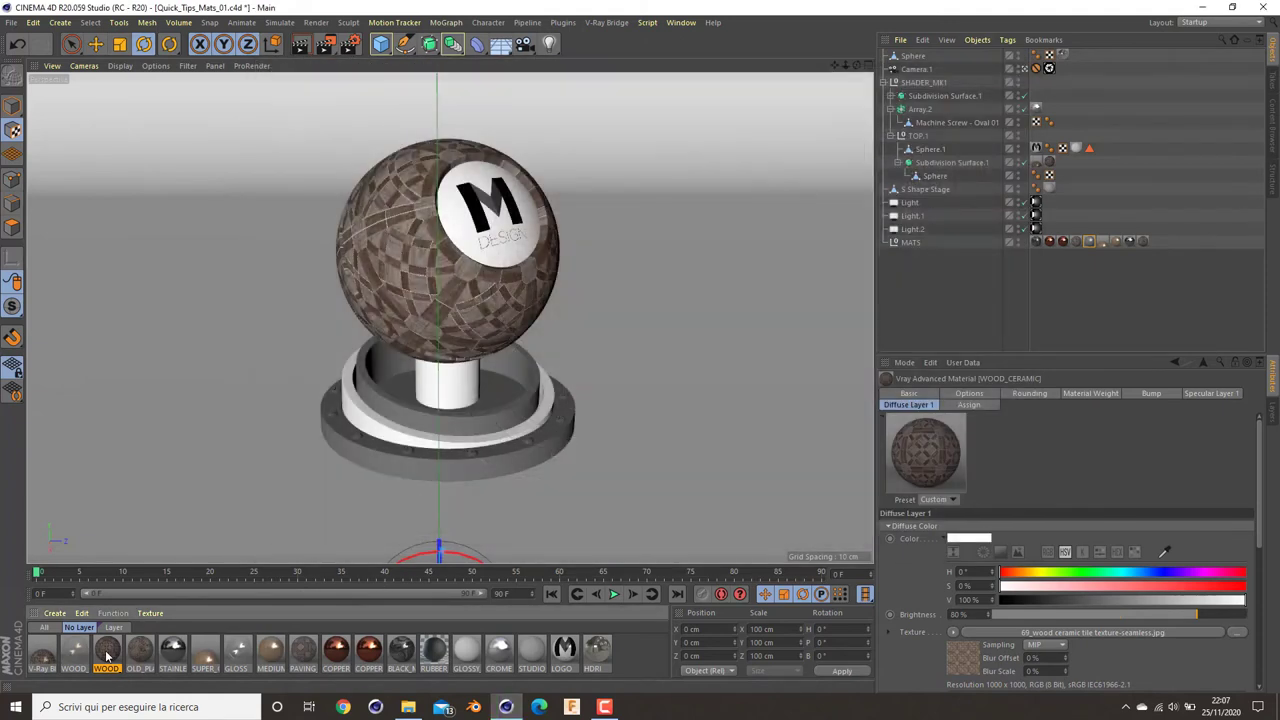
pyautogui.doubleClick(107, 652)
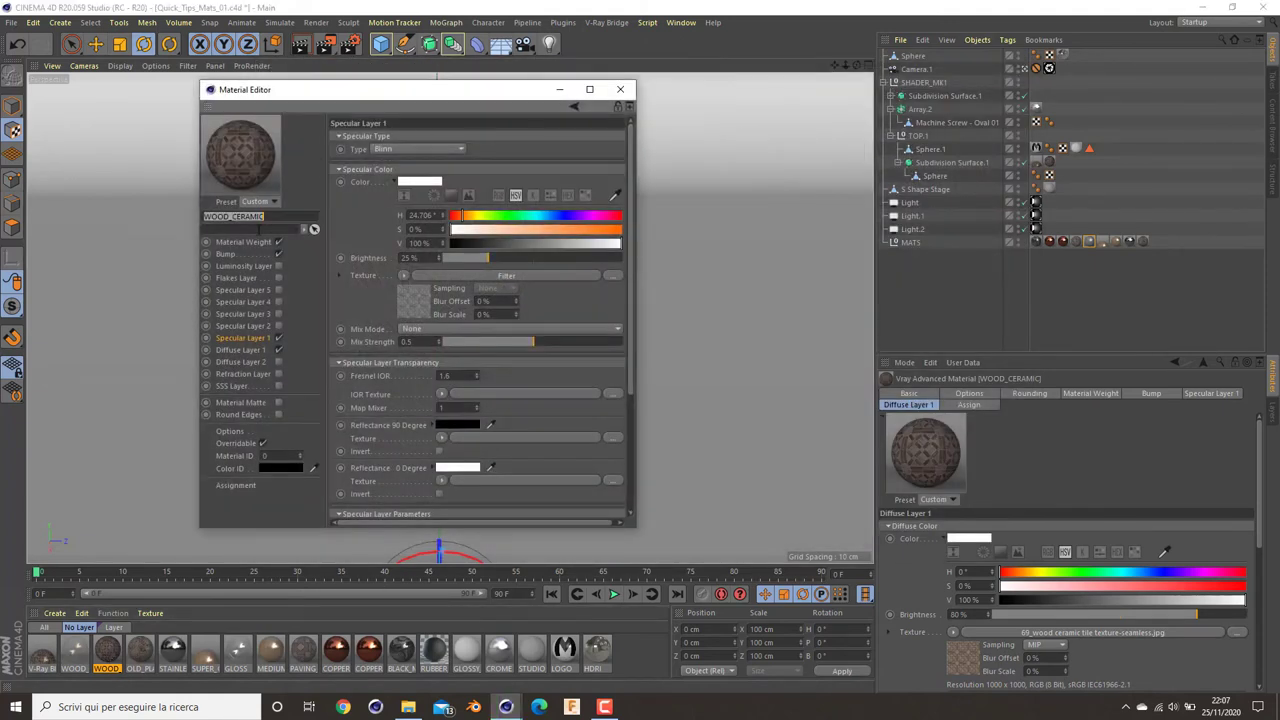
pyautogui.click(279, 326)
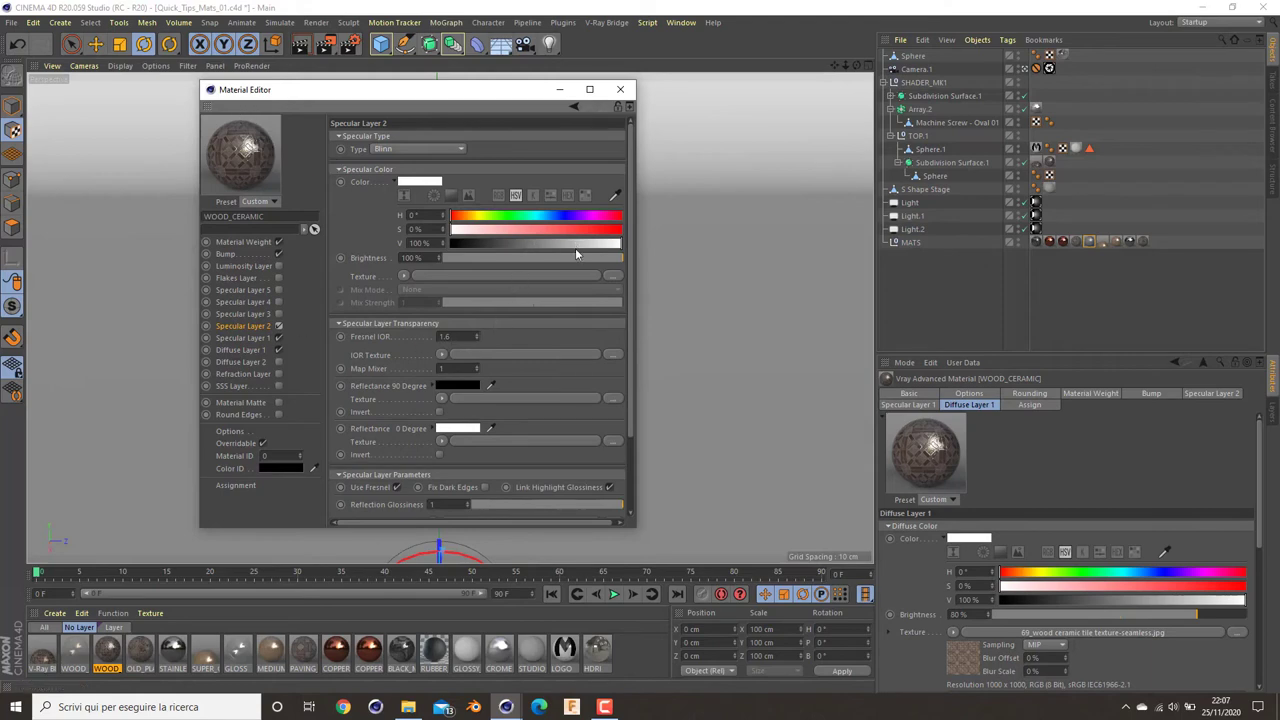
pyautogui.moveTo(541, 262); pyautogui.dragTo(533, 258)
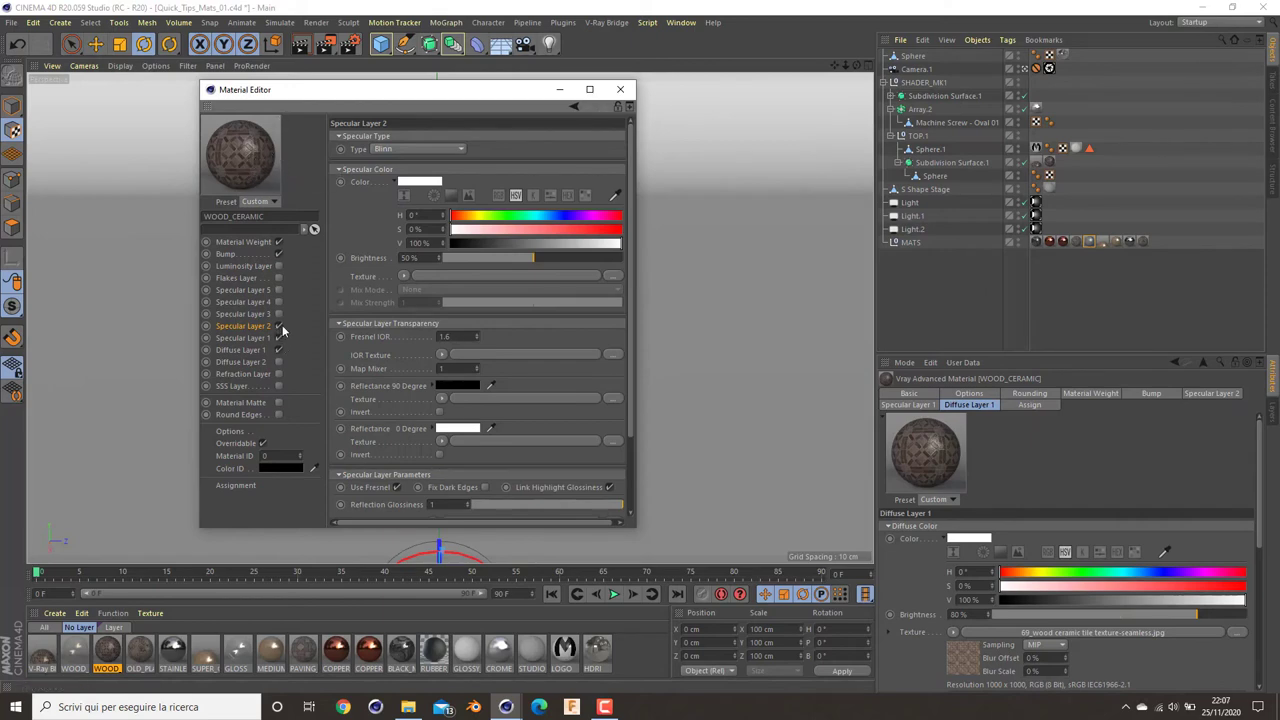
# Step: Check WOOD_CERAMIC_GLOSS, then open the V-Ray Blend material for editing
pyautogui.click(74, 652)
pyautogui.doubleClick(74, 652)
pyautogui.doubleClick(44, 652)
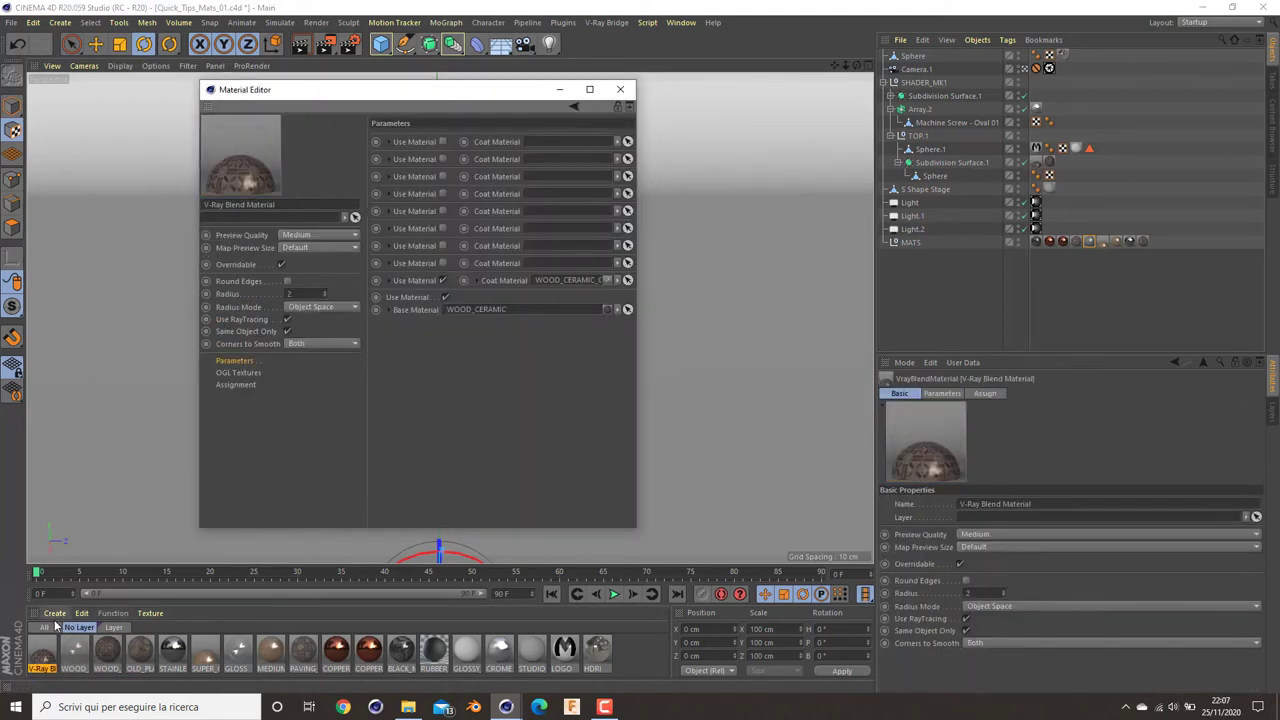
pyautogui.click(55, 614)
pyautogui.moveTo(80, 472)
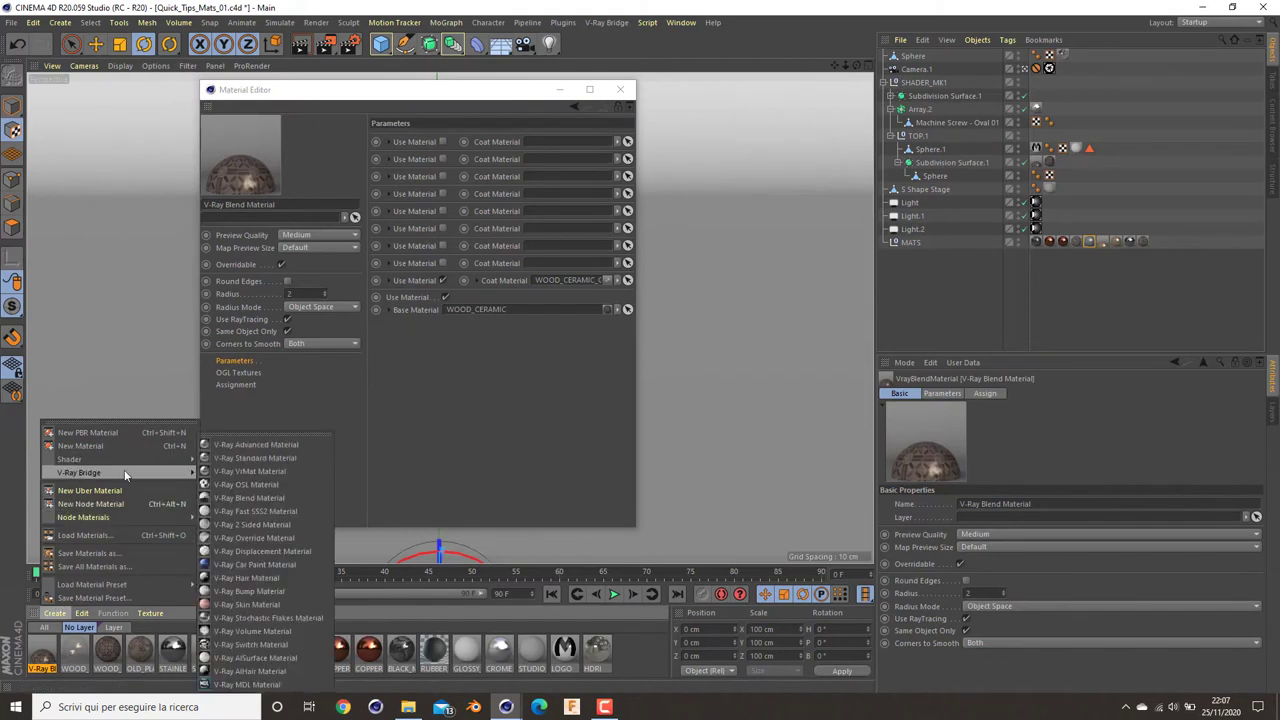
pyautogui.click(235, 498)
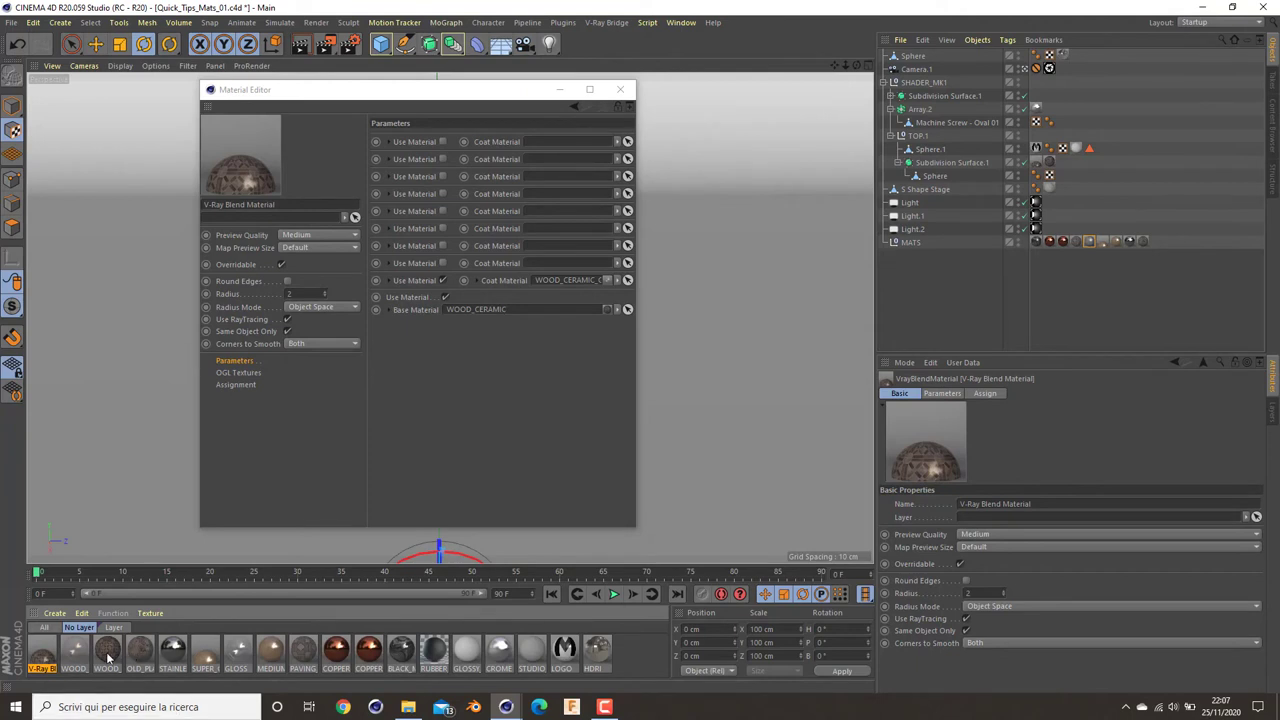
pyautogui.moveTo(110, 658); pyautogui.dragTo(551, 315)
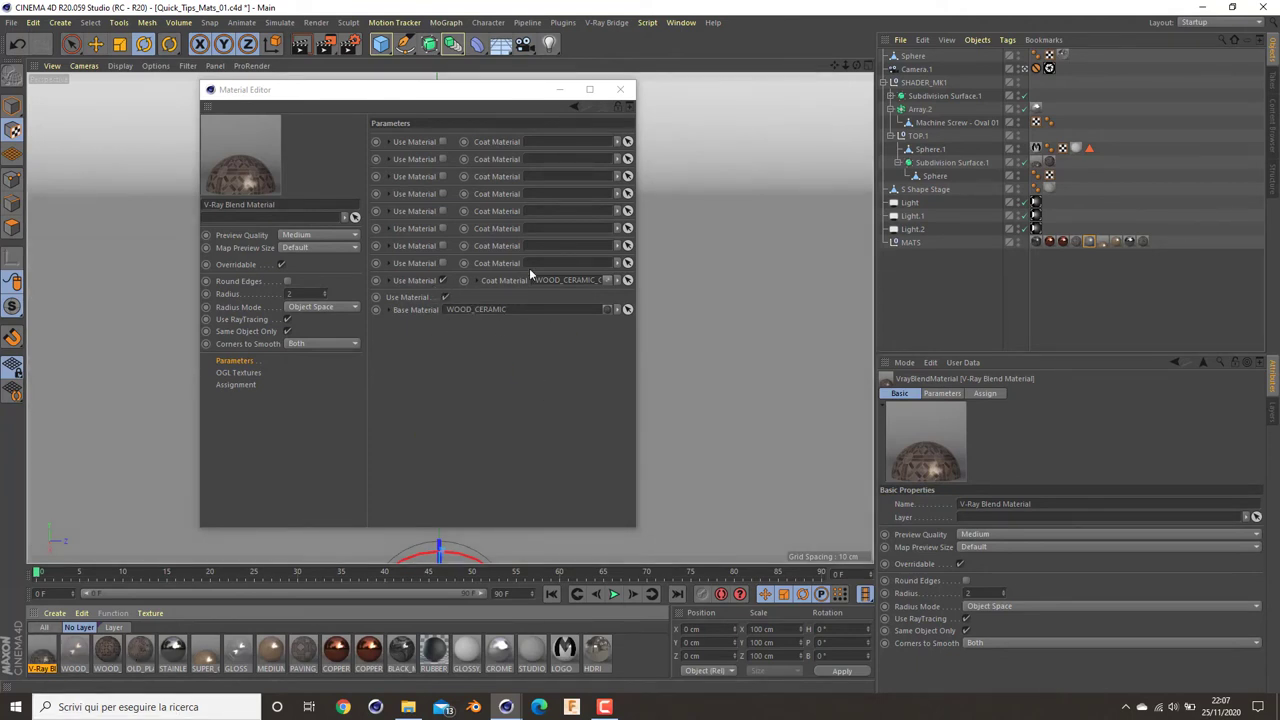
# Step: Review WOOD_CERAMIC_GLOSS's Specular Layer 1: pale peach color, IOR 1.45, glossiness 0.9
pyautogui.click(72, 652)
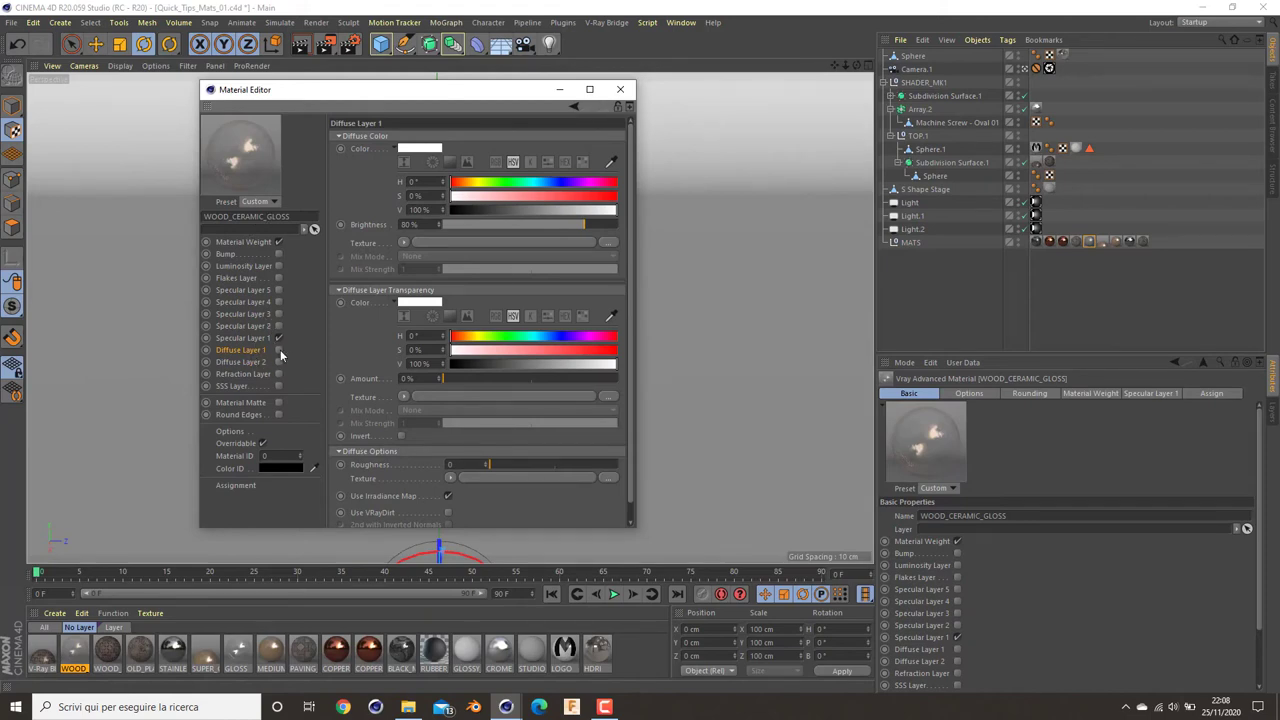
pyautogui.click(248, 340)
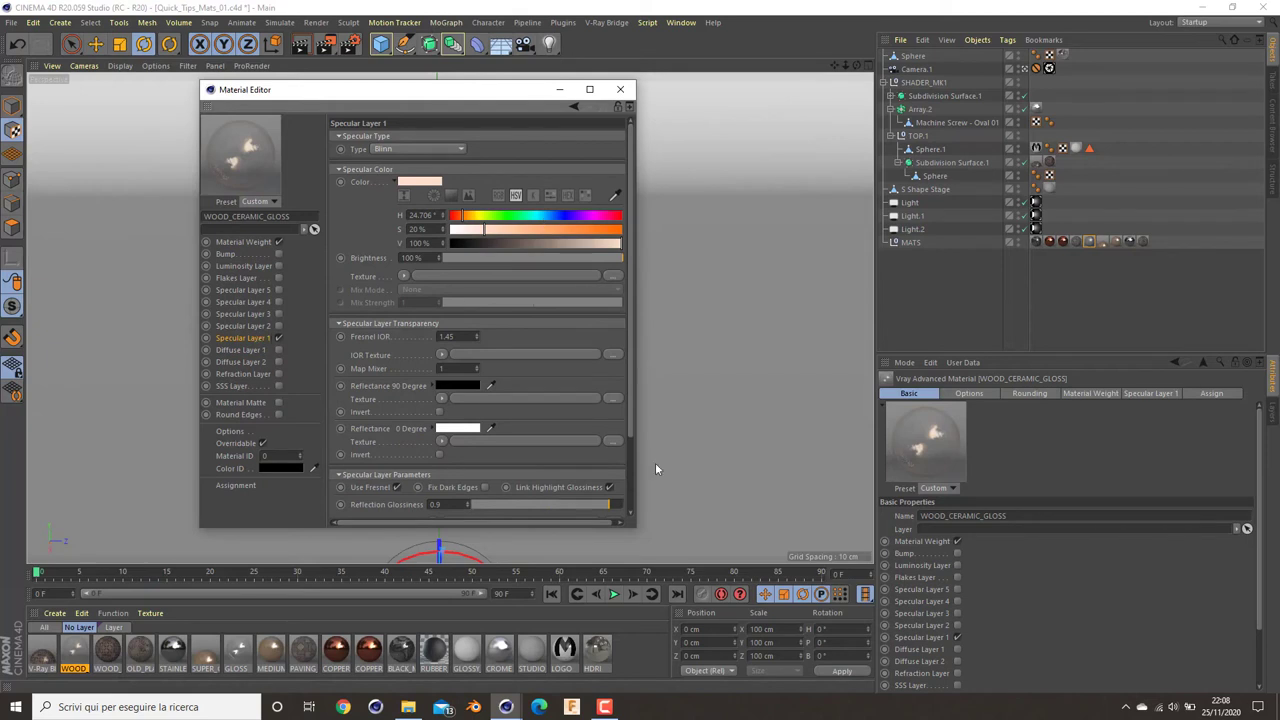
pyautogui.moveTo(635, 527); pyautogui.dragTo(715, 580)
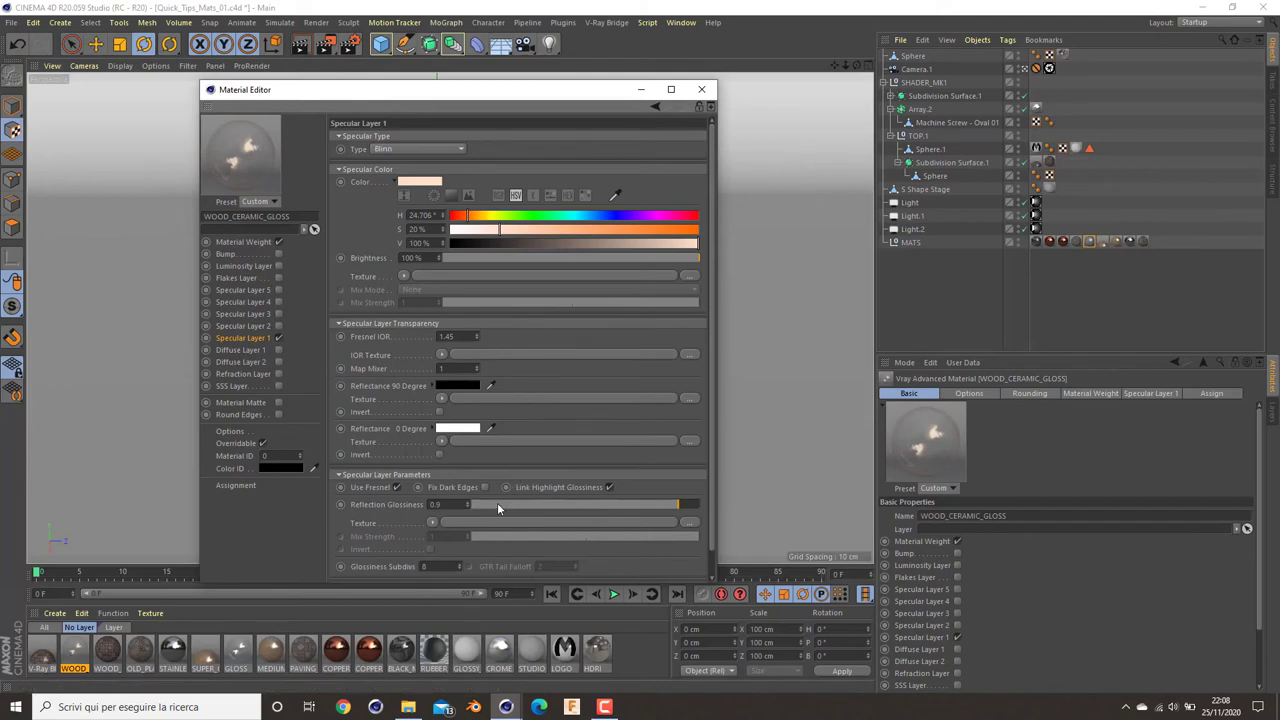
# Step: Name the V-Ray Blend material GLOSS_WOOD_C_FLOORING and select its Coat Material row
pyautogui.click(701, 89)
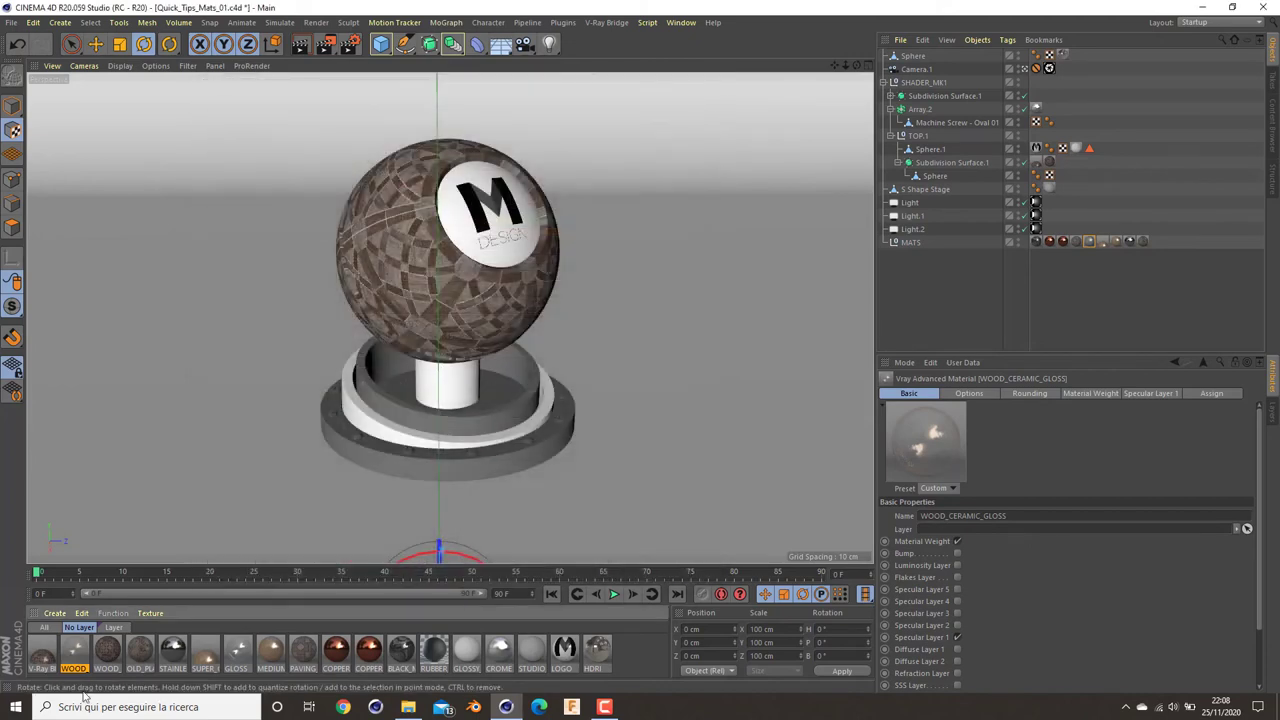
pyautogui.doubleClick(42, 650)
pyautogui.moveTo(386, 93); pyautogui.dragTo(658, 37)
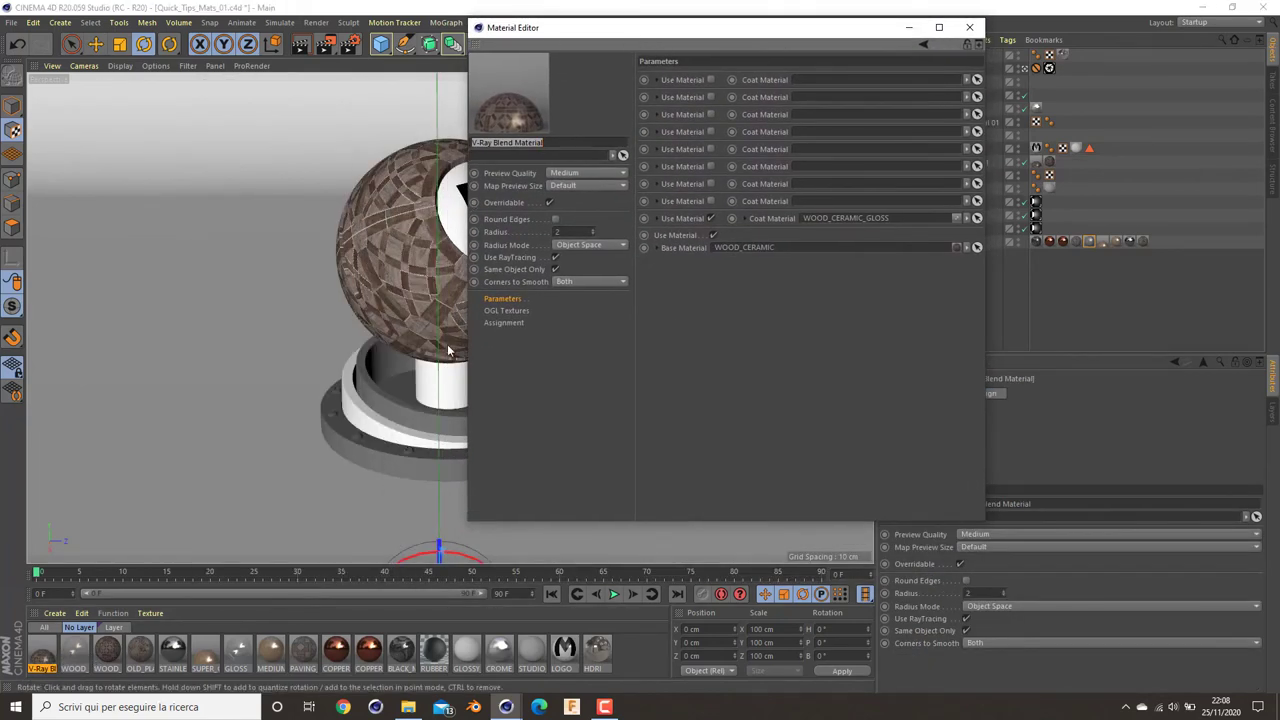
pyautogui.write('c')
pyautogui.press('Return')
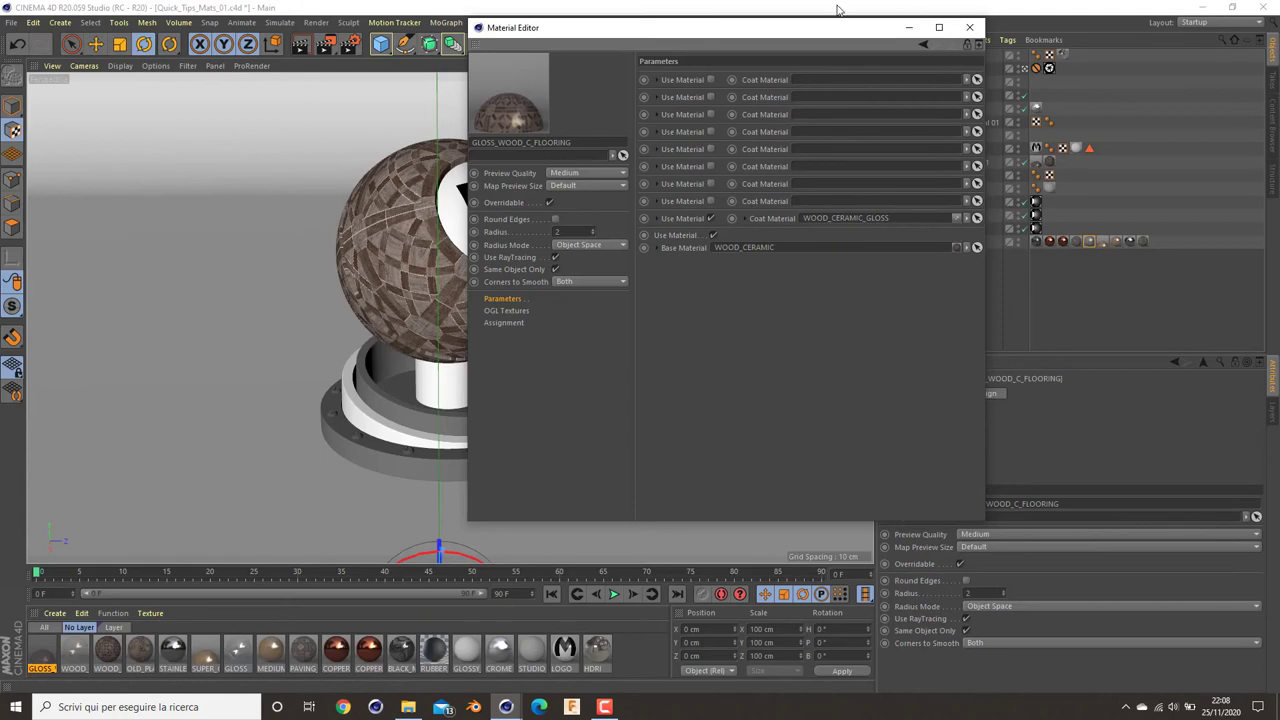
pyautogui.moveTo(838, 27); pyautogui.dragTo(845, 177)
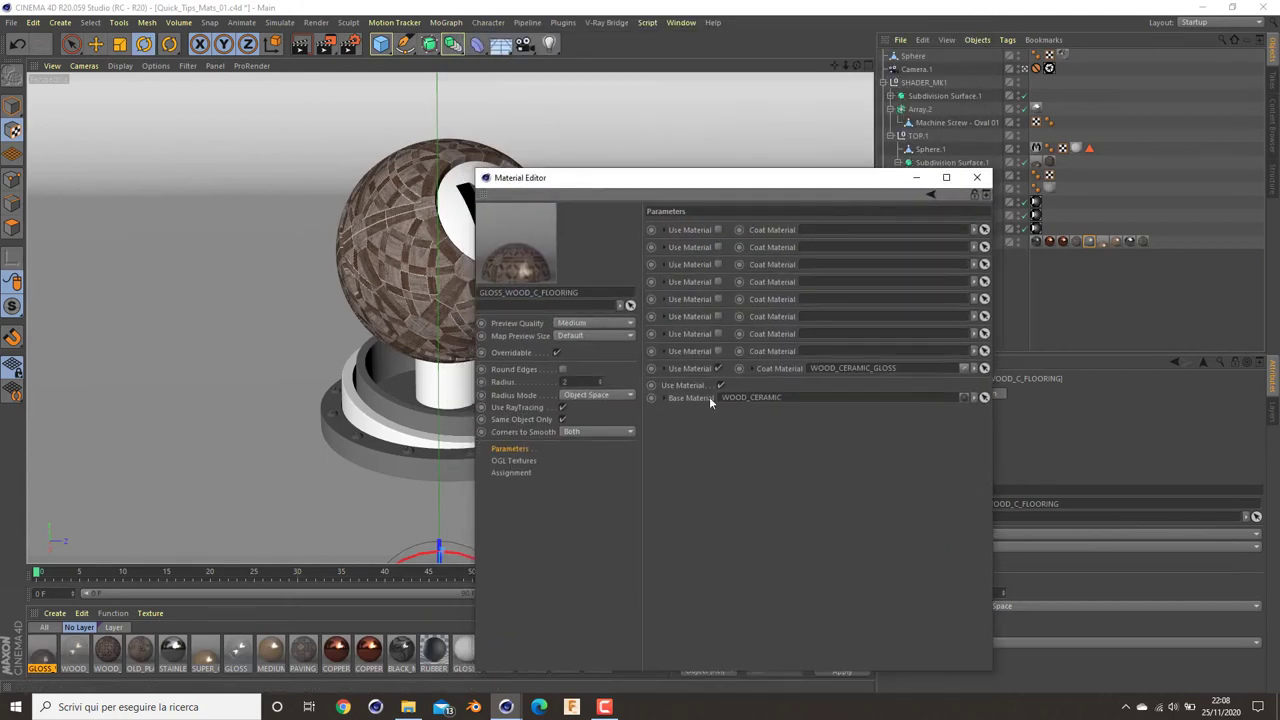
pyautogui.click(80, 664)
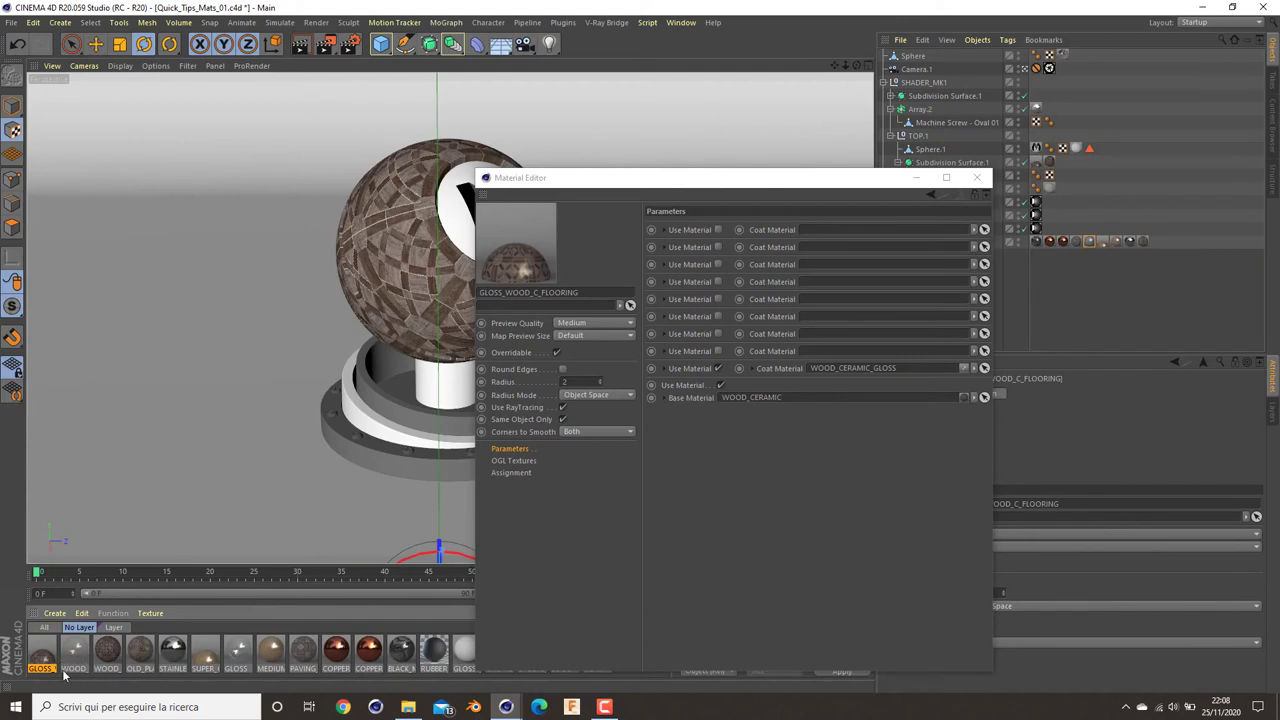
# Step: Collapse the coat and review WOOD_CERAMIC and WOOD_CERAMIC_GLOSS bump settings
pyautogui.click(753, 369)
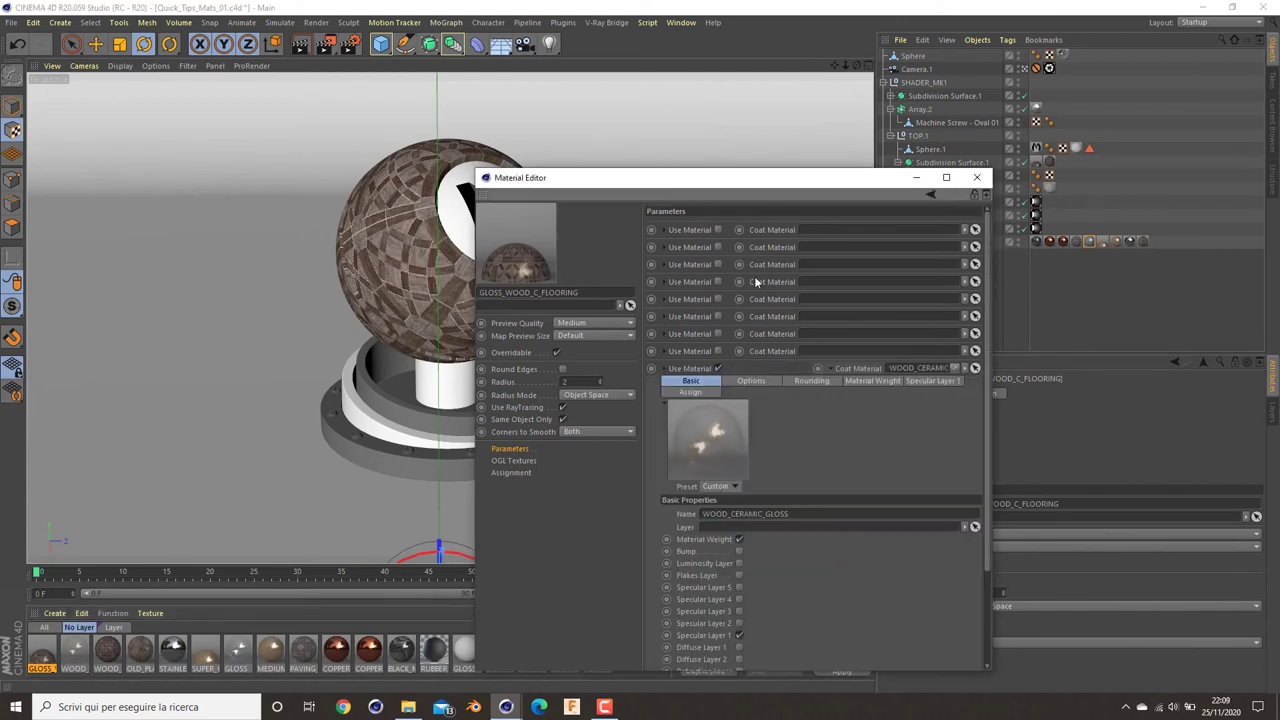
pyautogui.moveTo(747, 186); pyautogui.dragTo(838, 92)
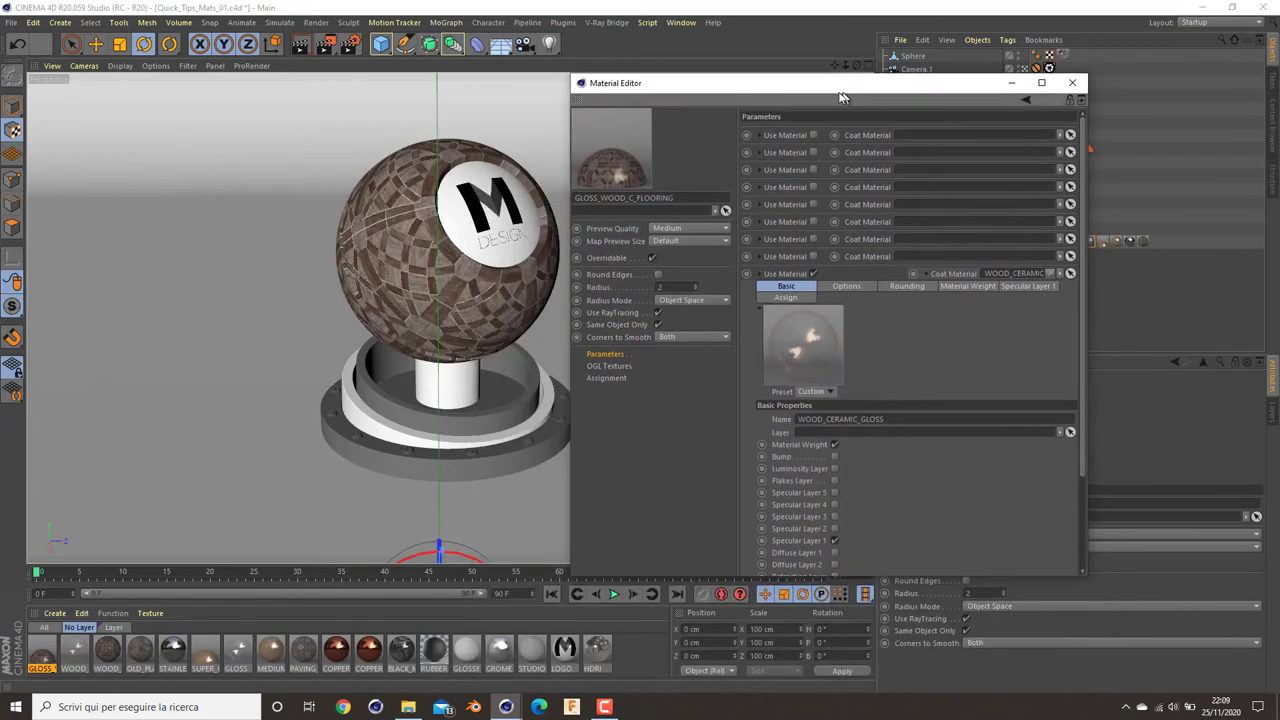
pyautogui.click(922, 275)
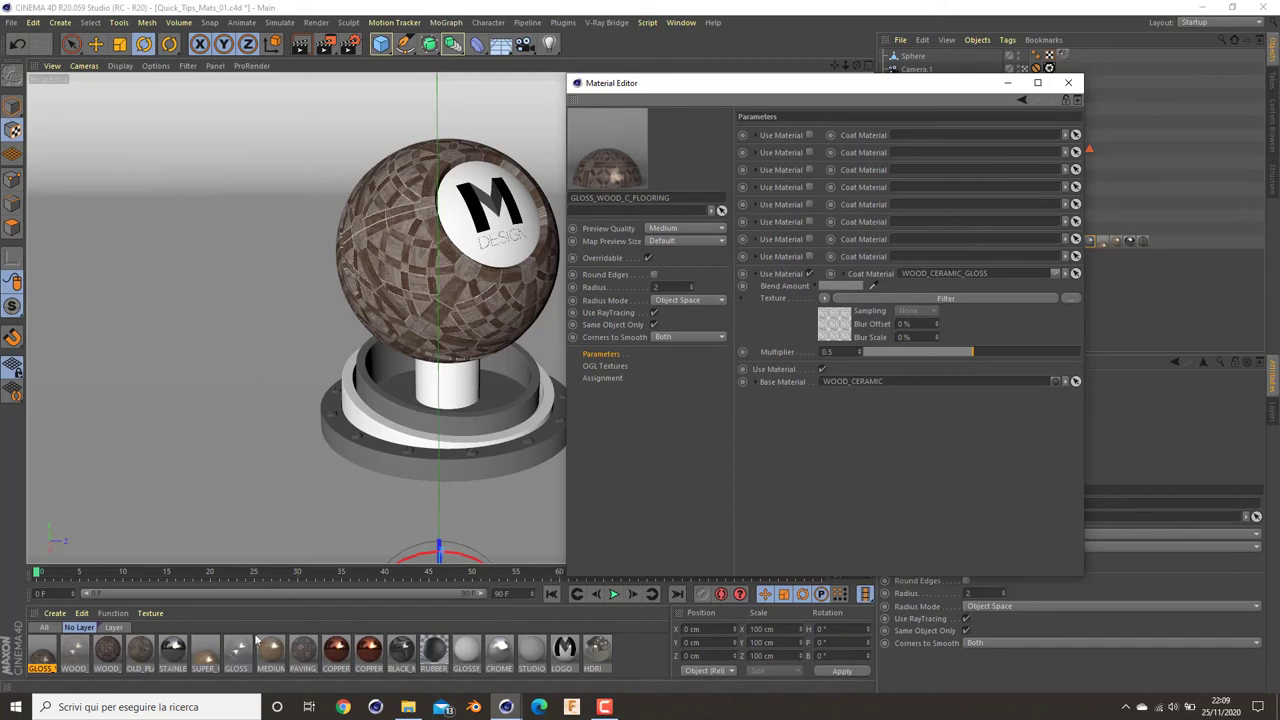
pyautogui.click(116, 652)
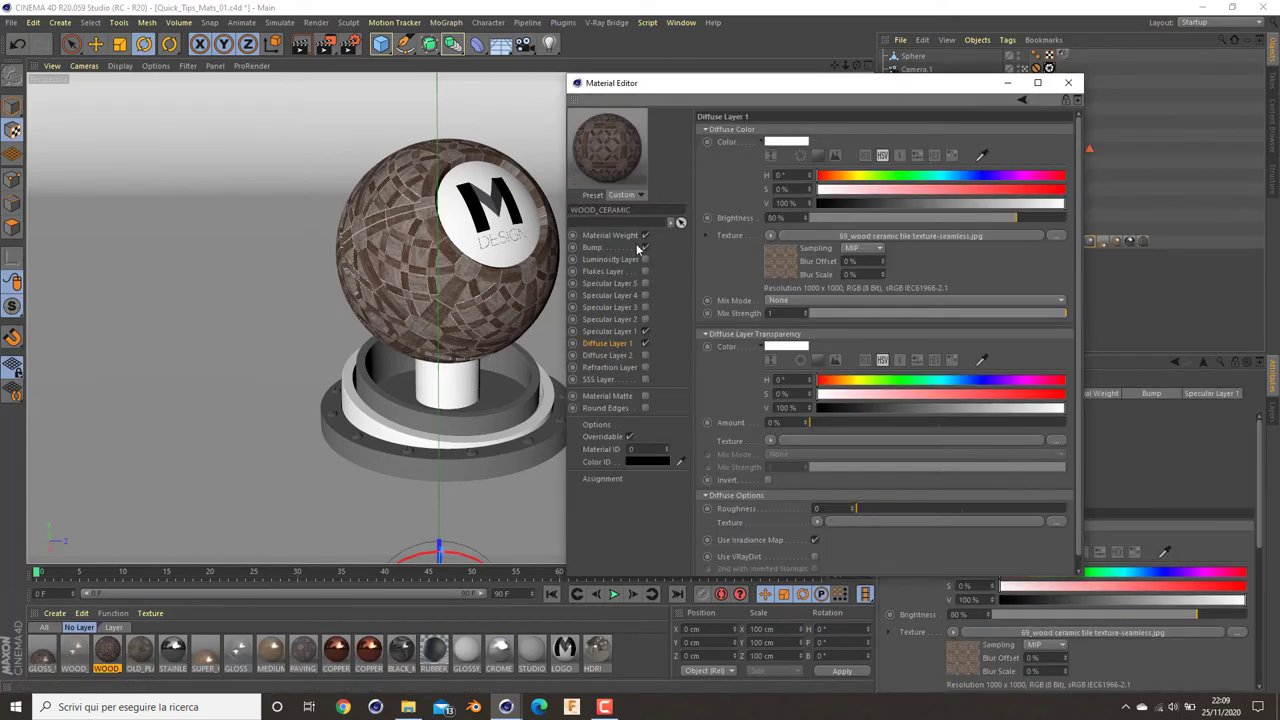
pyautogui.click(637, 247)
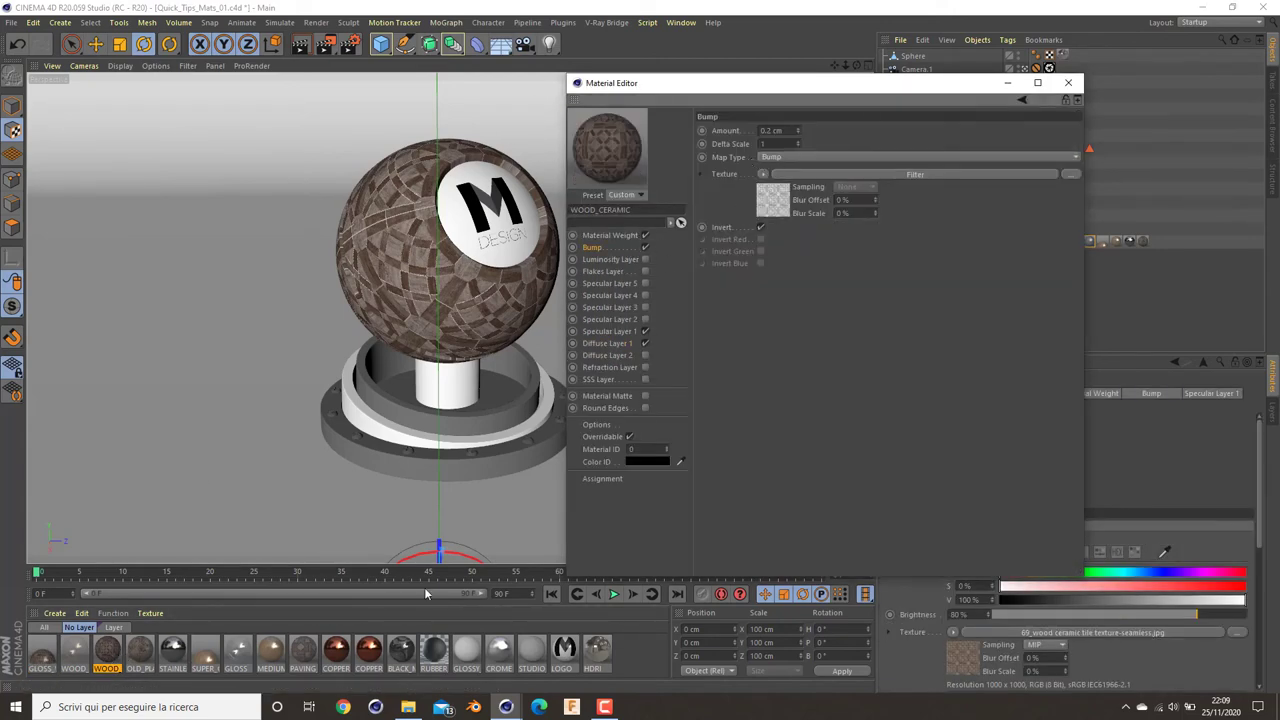
pyautogui.click(78, 652)
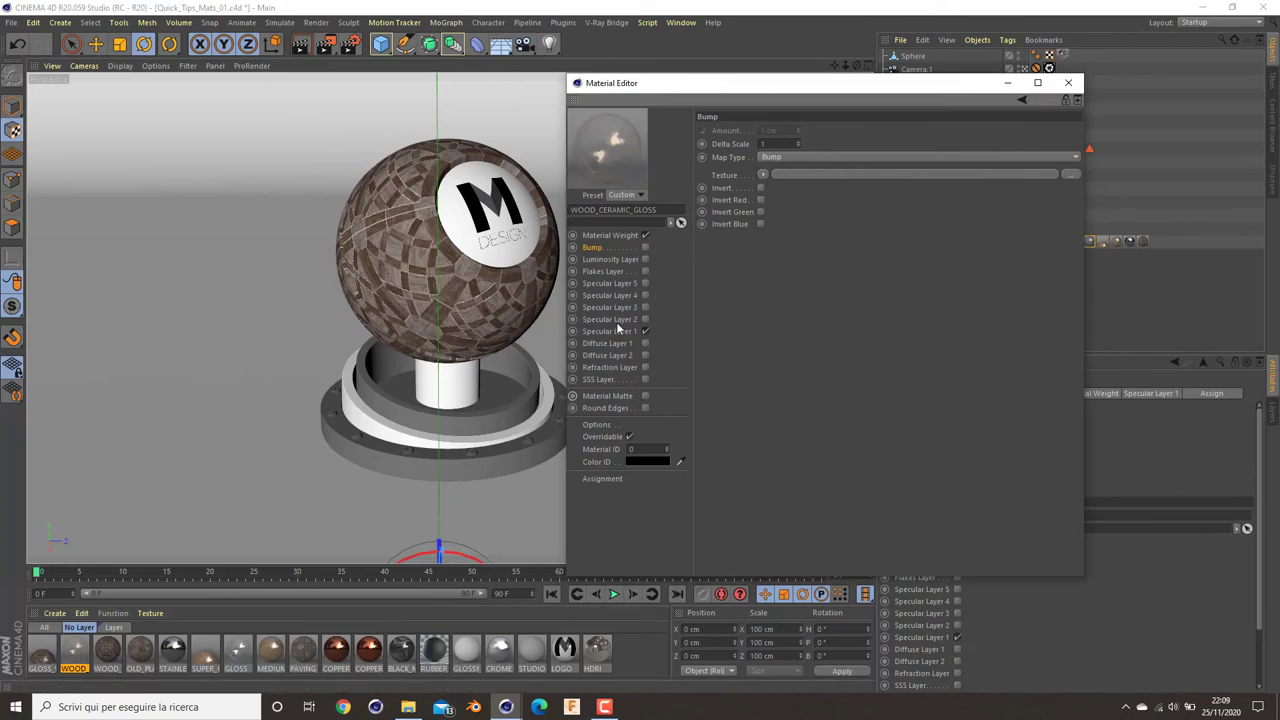
# Step: Confirm the blend amount is 50% grey with 0.5 multiplier, then close the editor
pyautogui.click(43, 652)
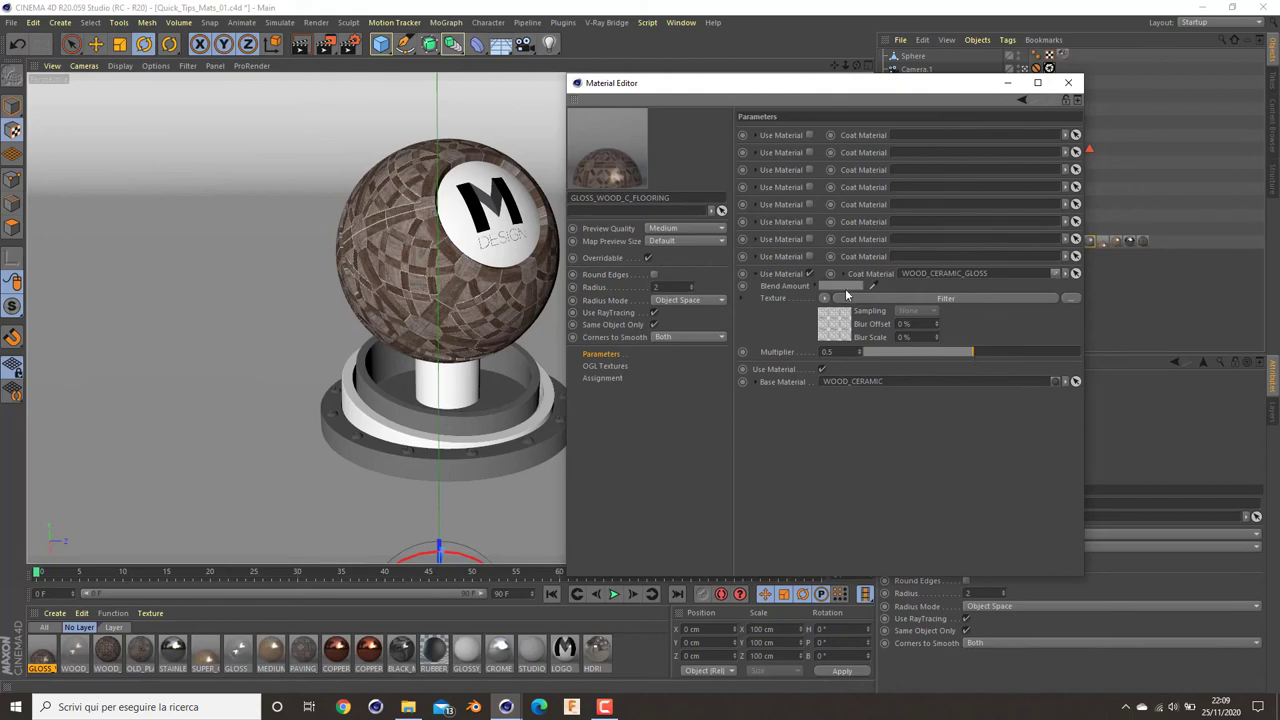
pyautogui.moveTo(836, 288)
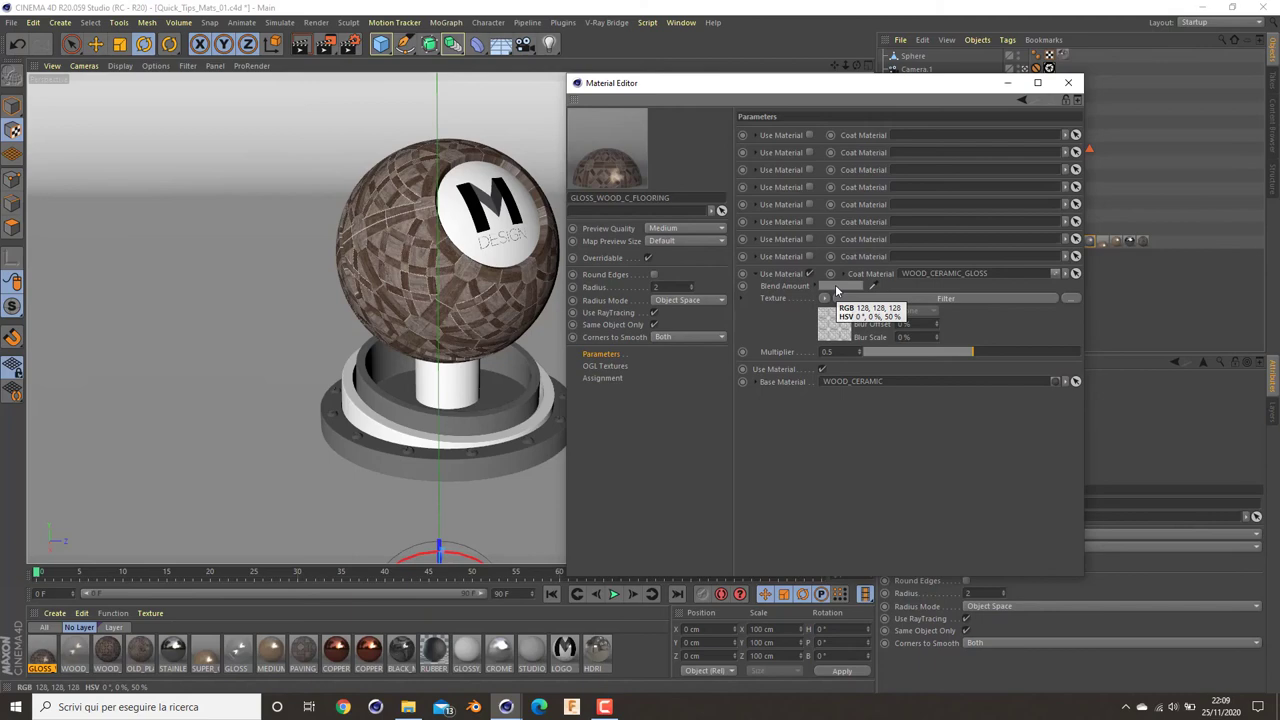
pyautogui.click(838, 287)
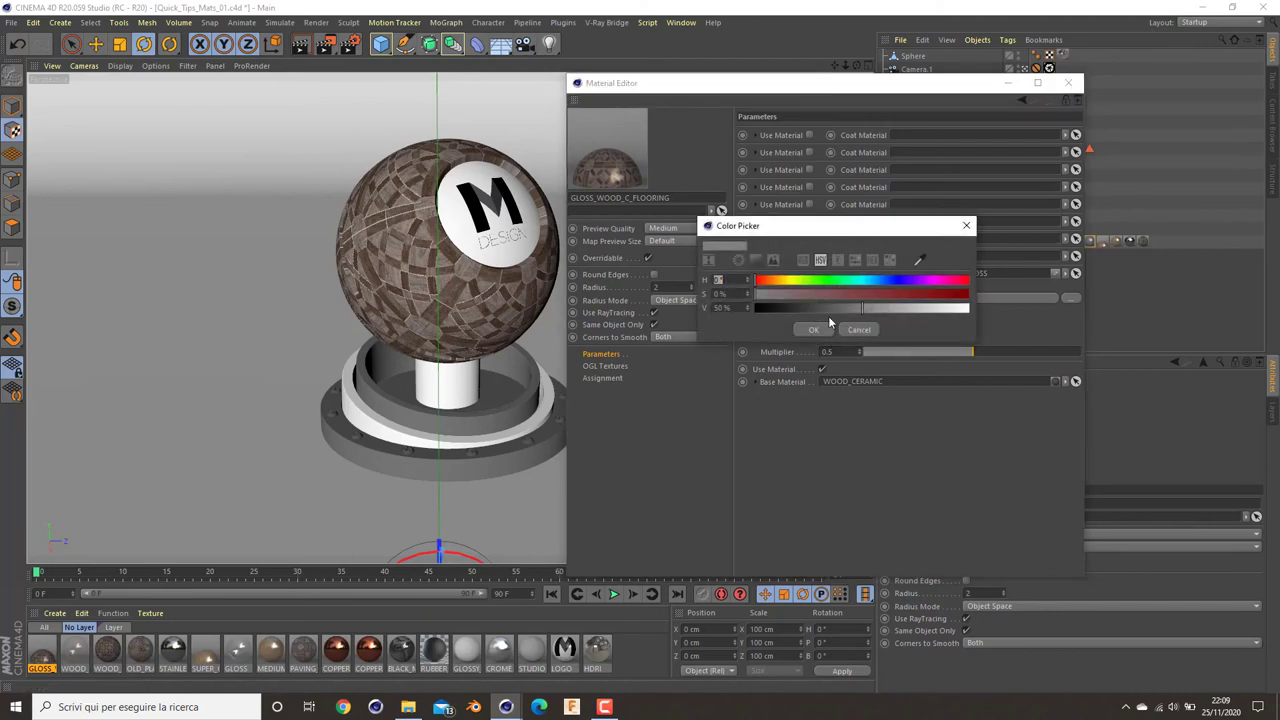
pyautogui.click(813, 330)
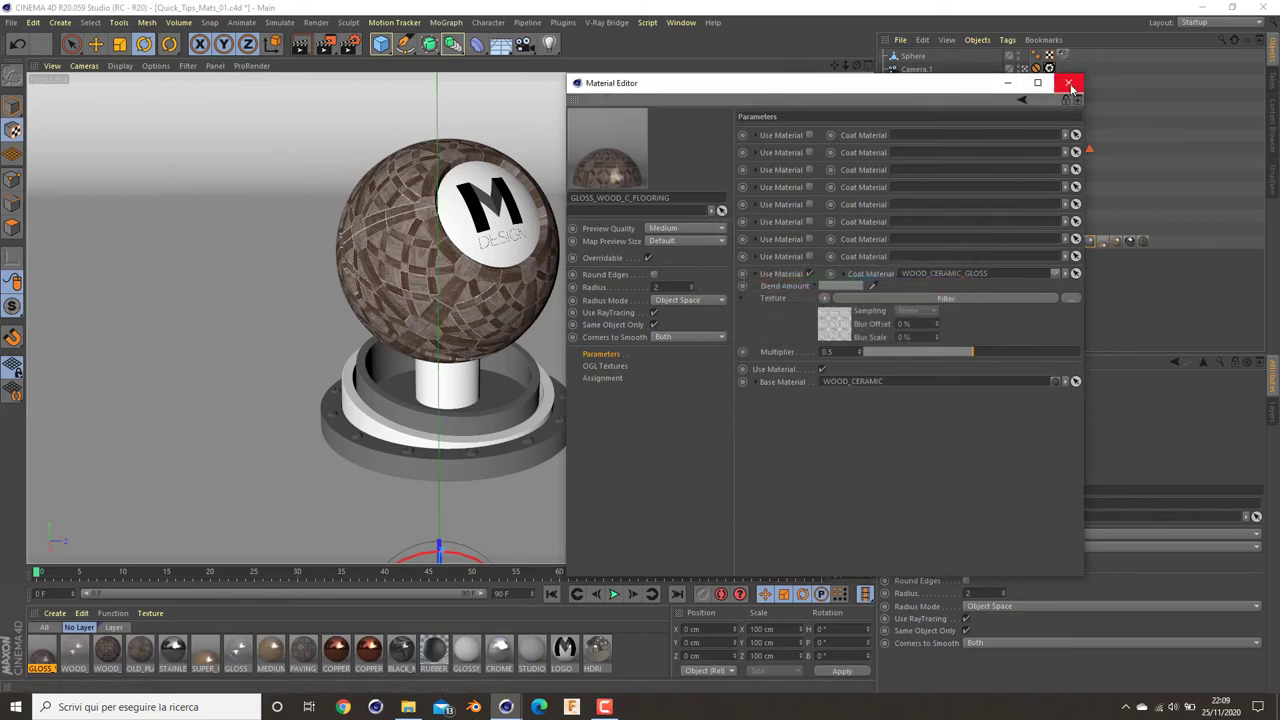
pyautogui.click(1068, 82)
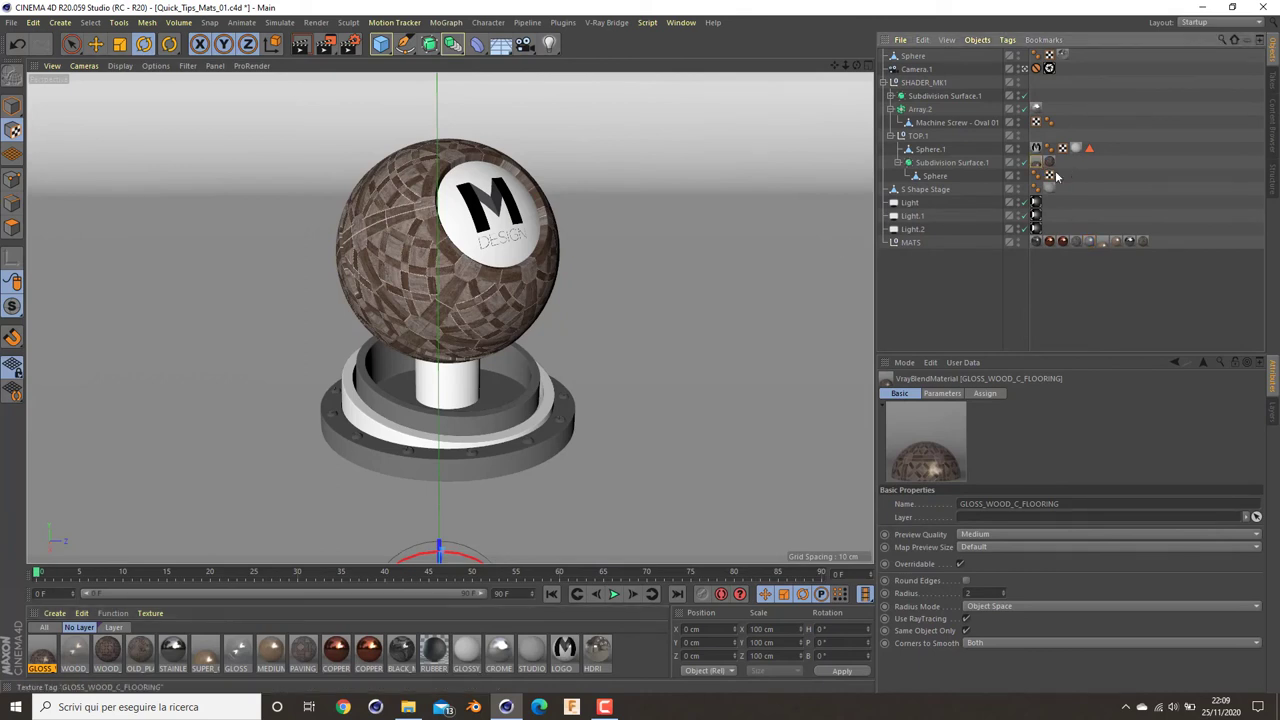
# Step: Verify the sphere's GLOSS_WOOD_C_FLOORING tag uses UVW mapping with 2×2 tiling, and save
pyautogui.click(1049, 163)
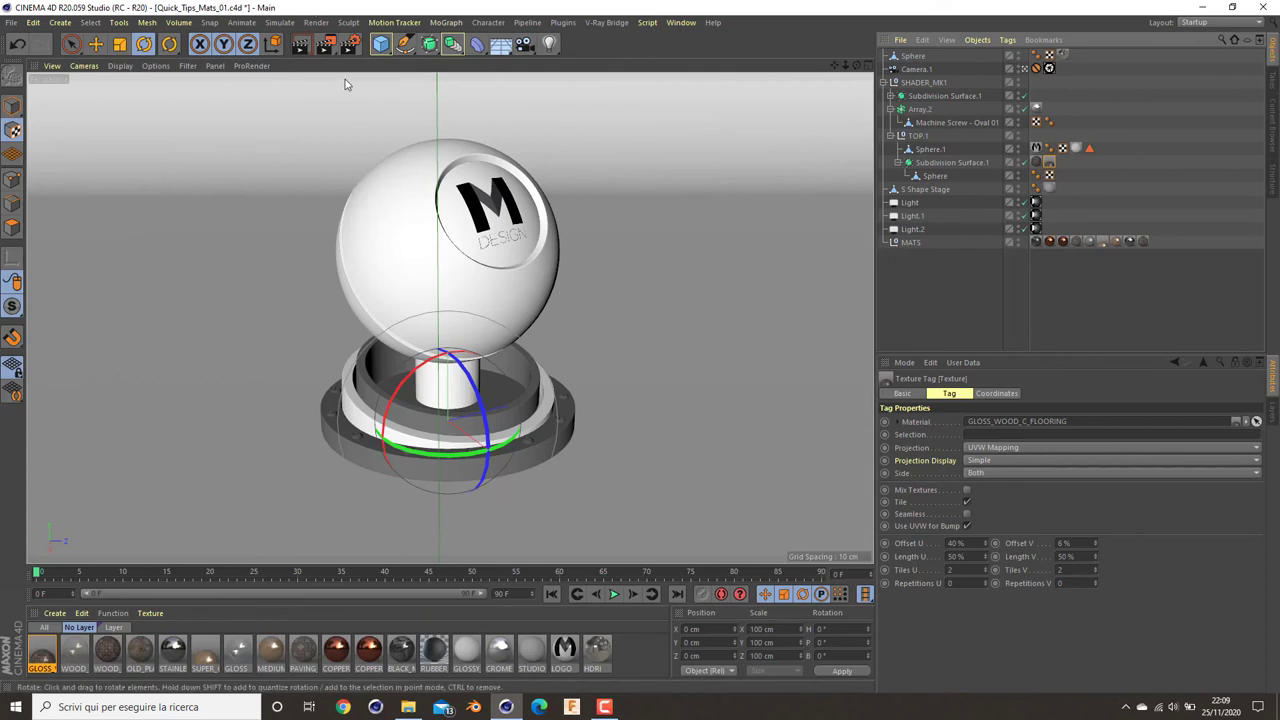
pyautogui.hotkey('ctrl', 's')
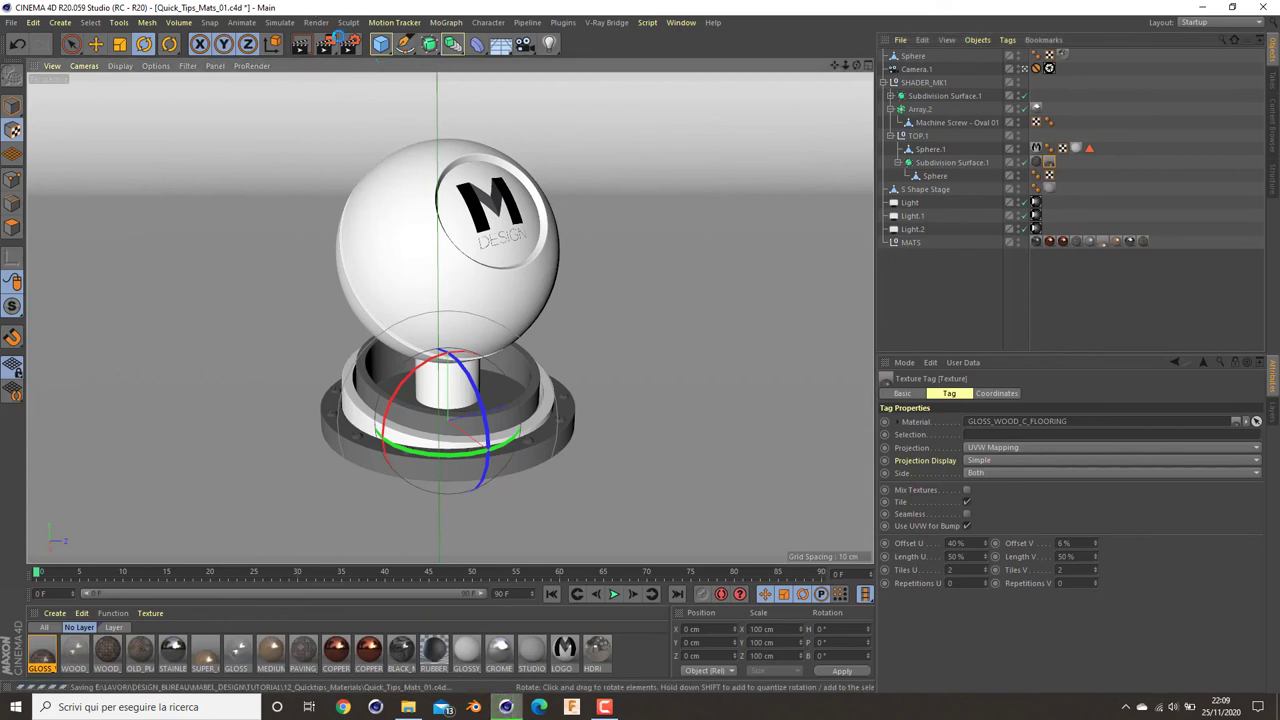
# Step: Render the saved Quick_Tips_Mats_01 scene to the Picture Viewer with V-Ray
pyautogui.click(326, 44)
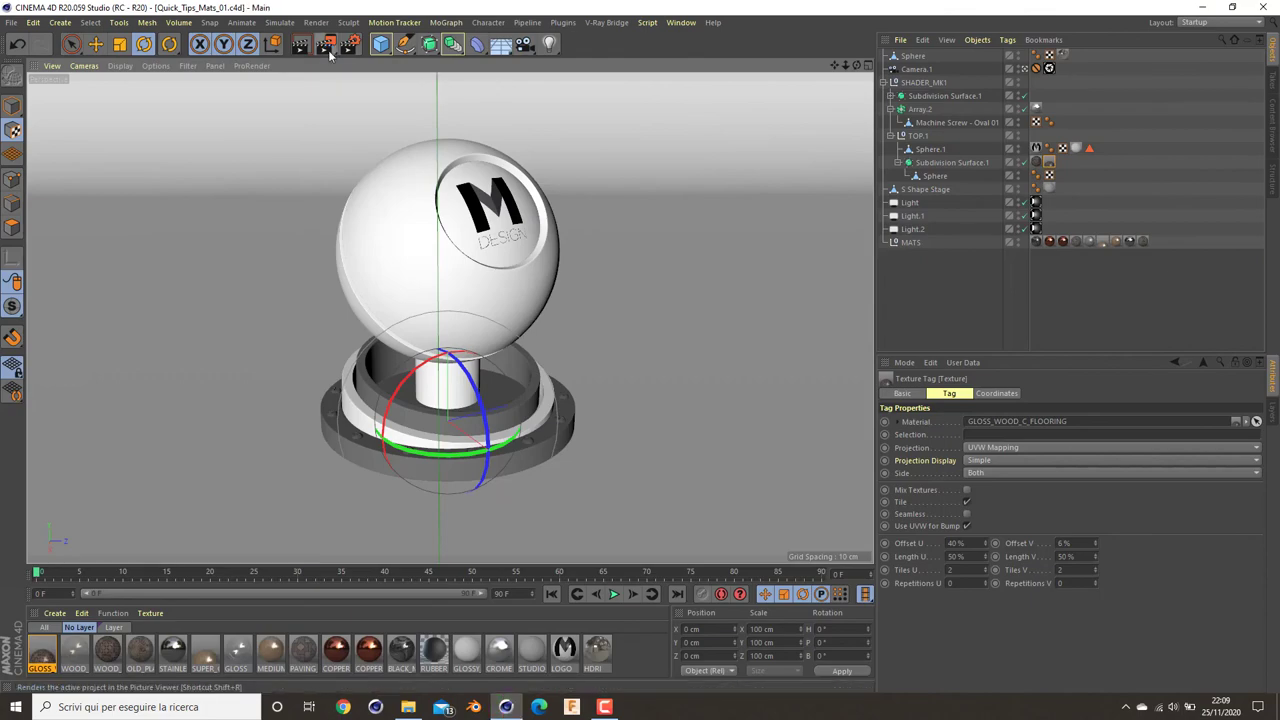